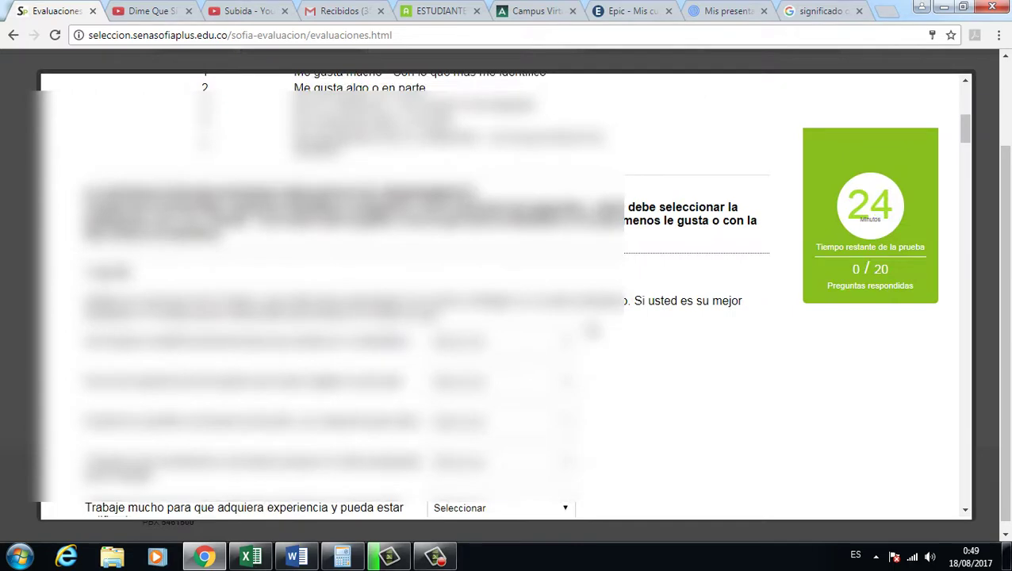
- In question 1, rank "Tramite la documentación necesaria" as 5 and "Se prepare académicamente" as 1
scroll(595, 327, down, 1)
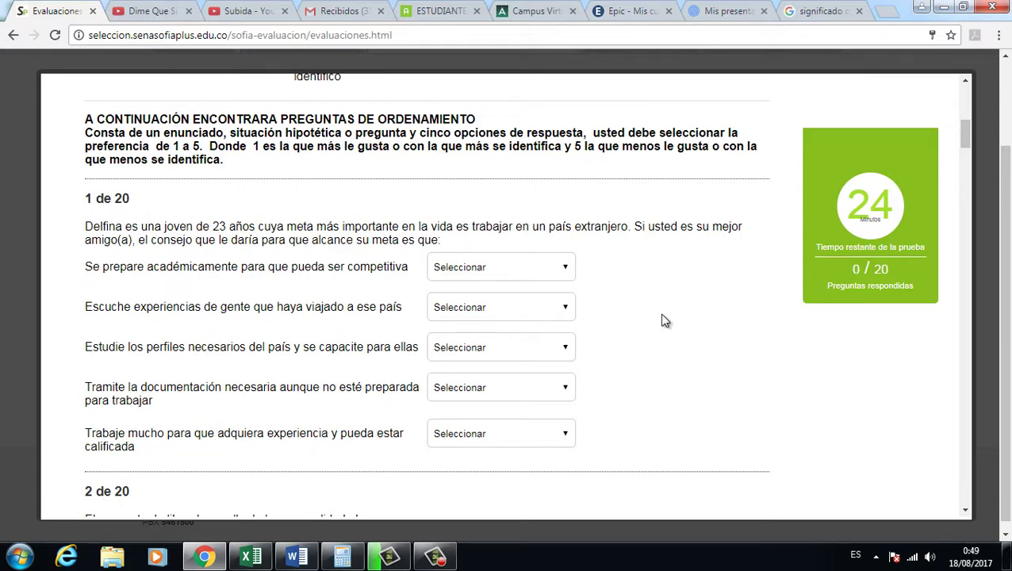
scroll(665, 320, down, 1)
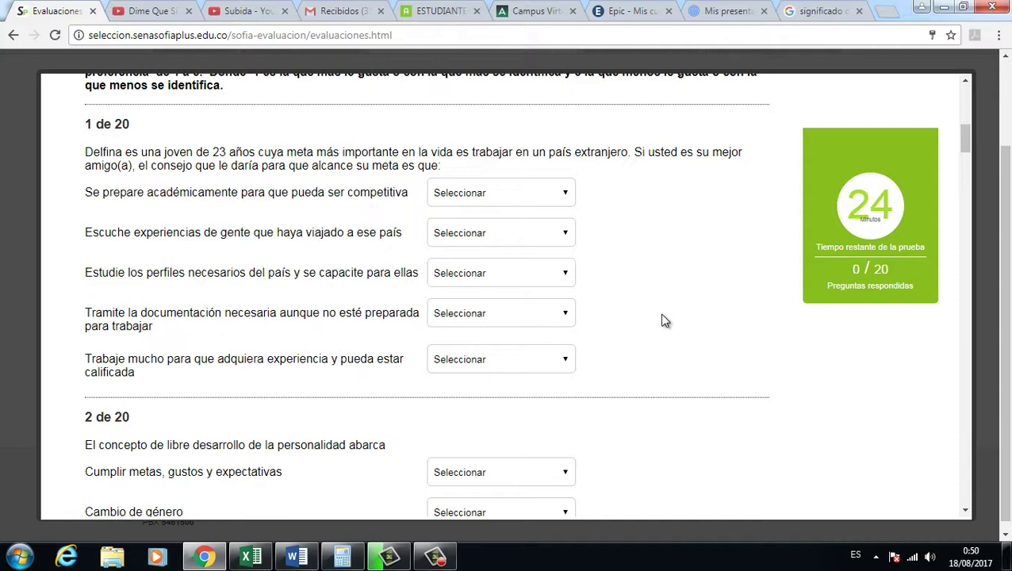
click(472, 314)
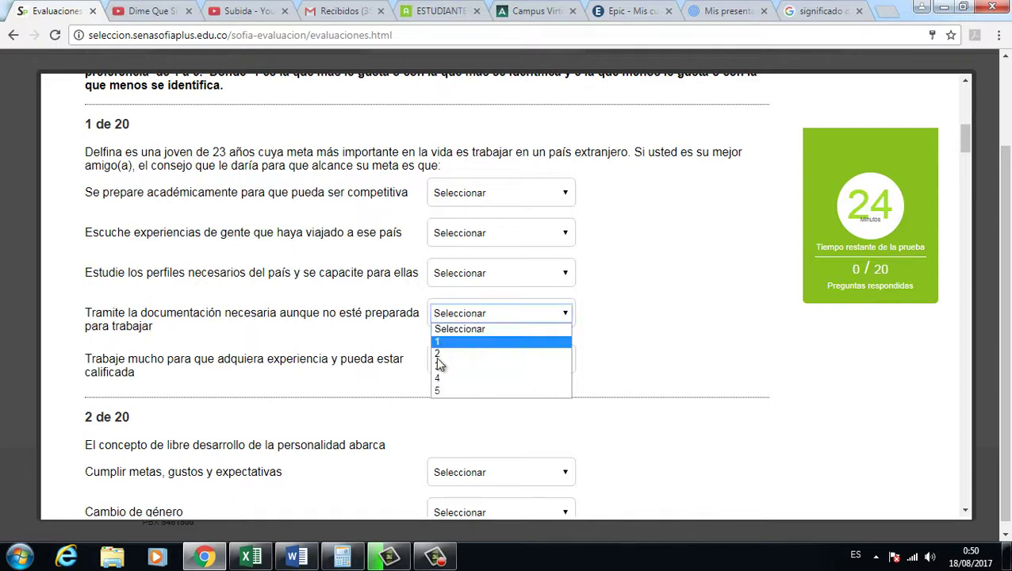
click(456, 390)
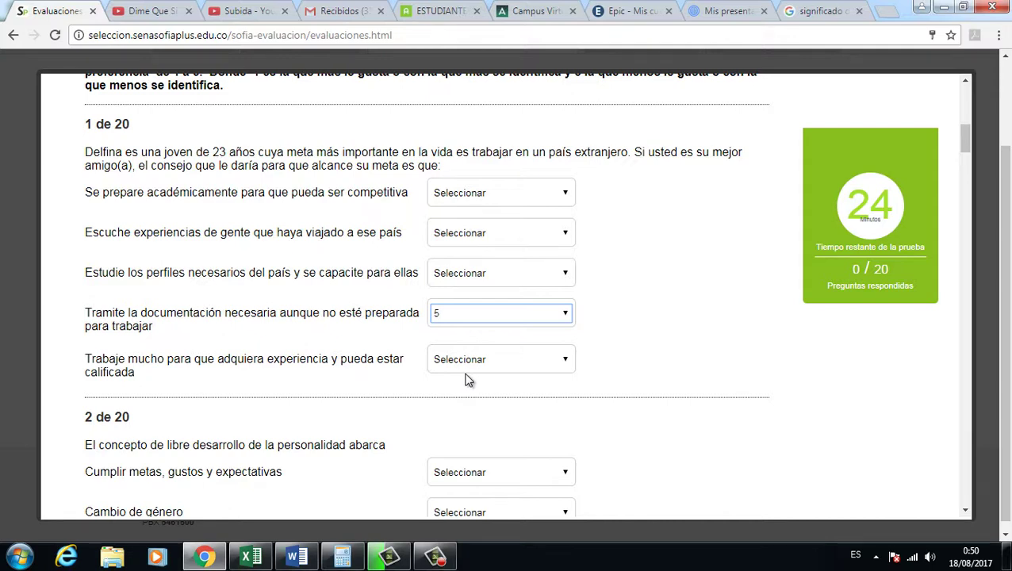
click(474, 193)
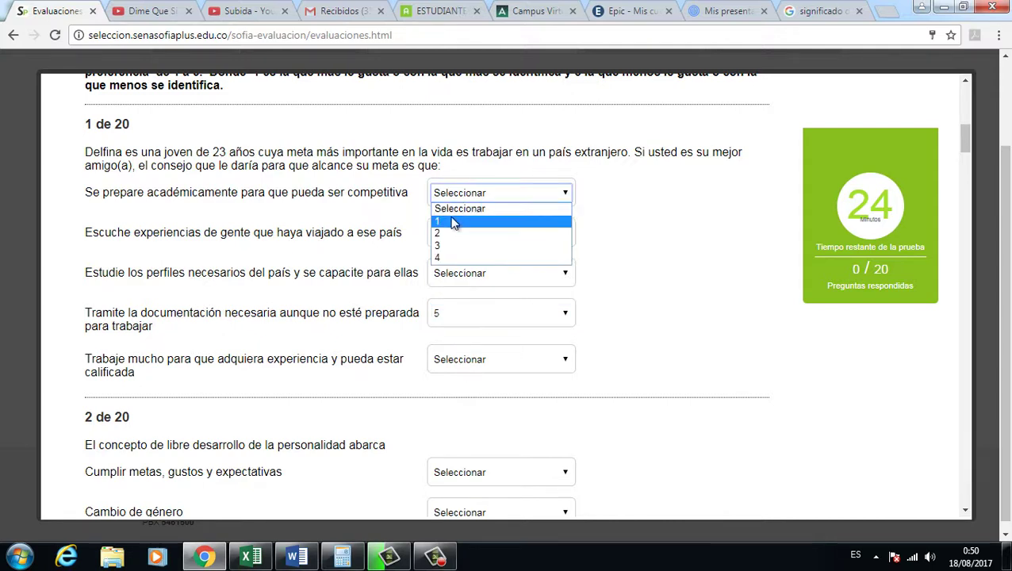
click(451, 222)
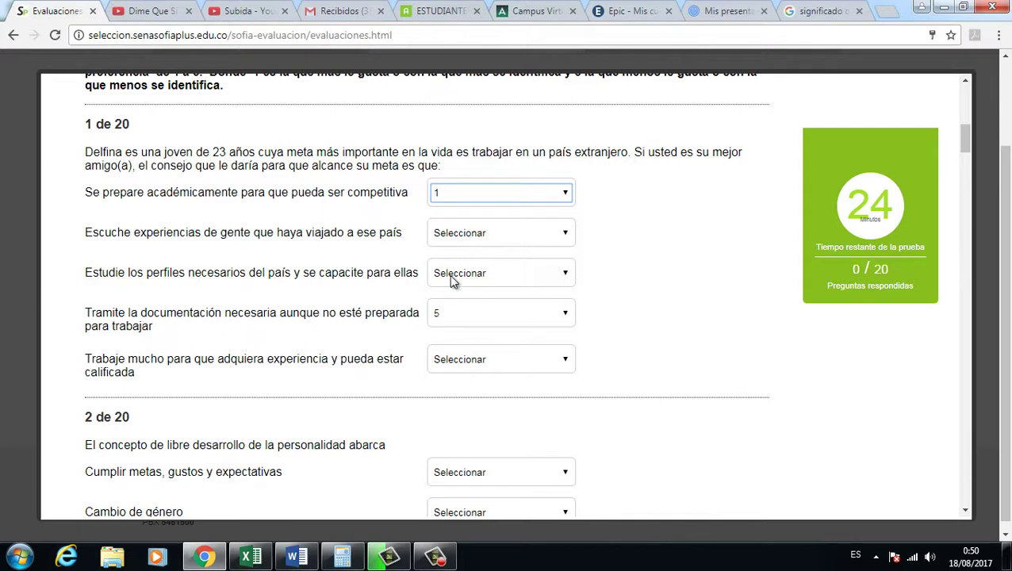
- Rank "Escuche experiencias de gente" as 2 and "Estudie los perfiles necesarios del país" as 3 in question 1
click(449, 274)
click(451, 273)
click(457, 233)
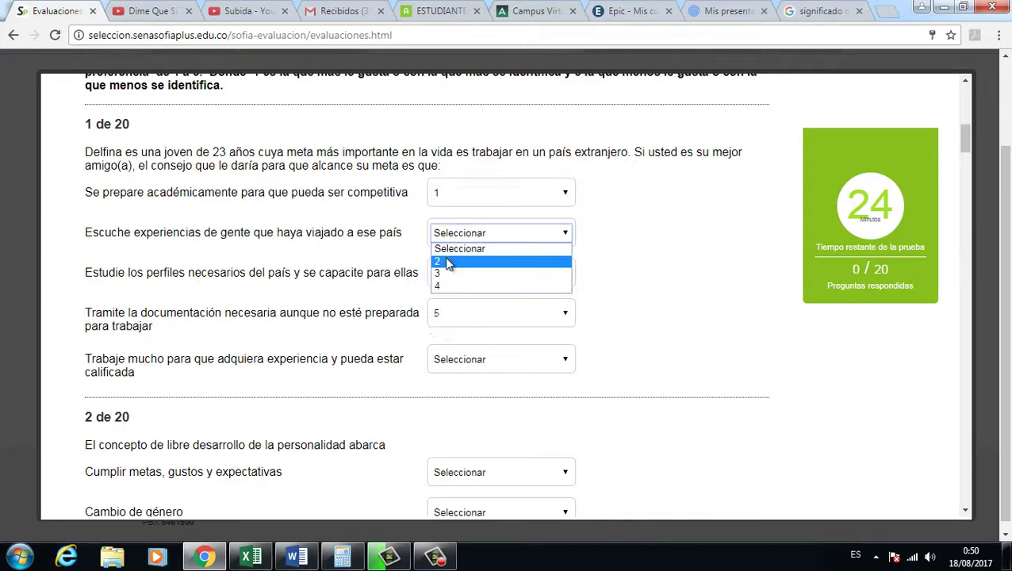
click(447, 261)
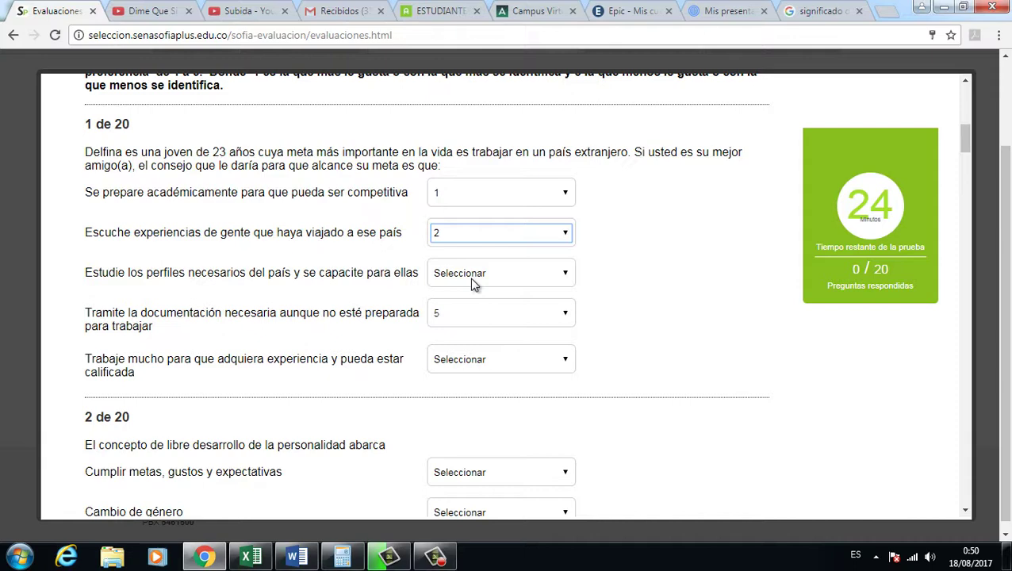
click(471, 279)
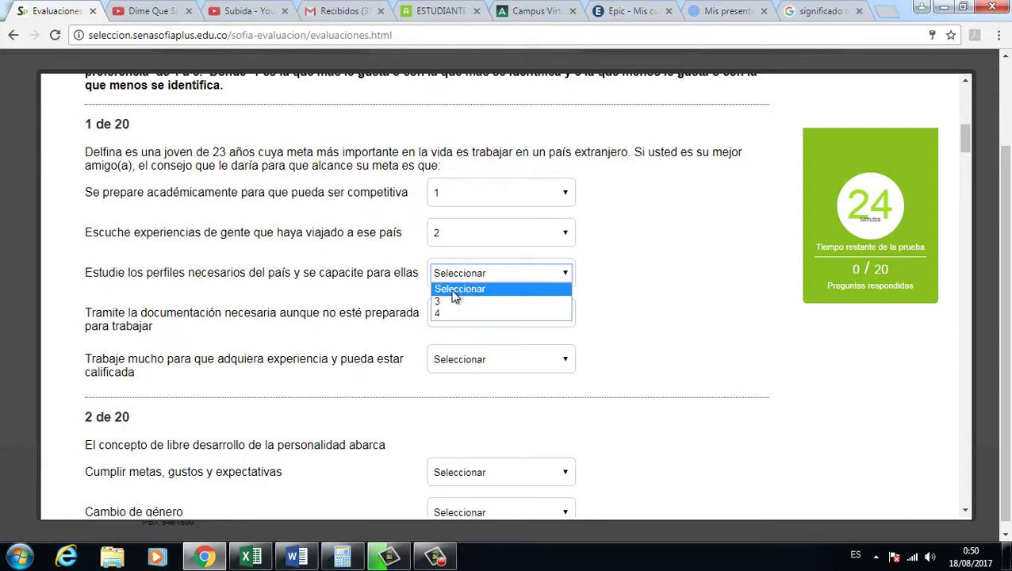
click(444, 301)
- Complete question 1 by ranking "Trabaje mucho para que adquiera experiencia" as 4
click(445, 360)
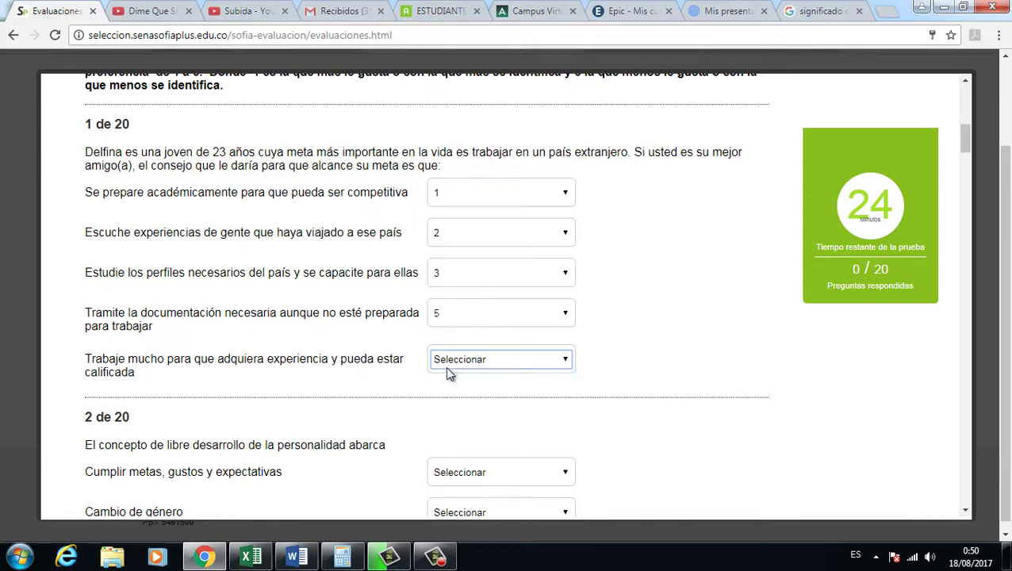
click(444, 366)
click(462, 315)
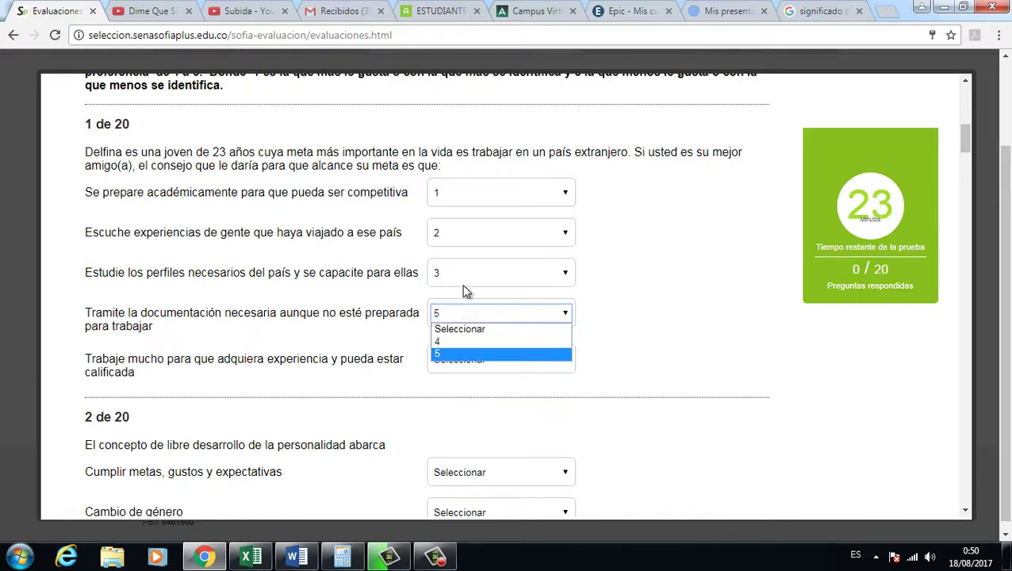
click(453, 368)
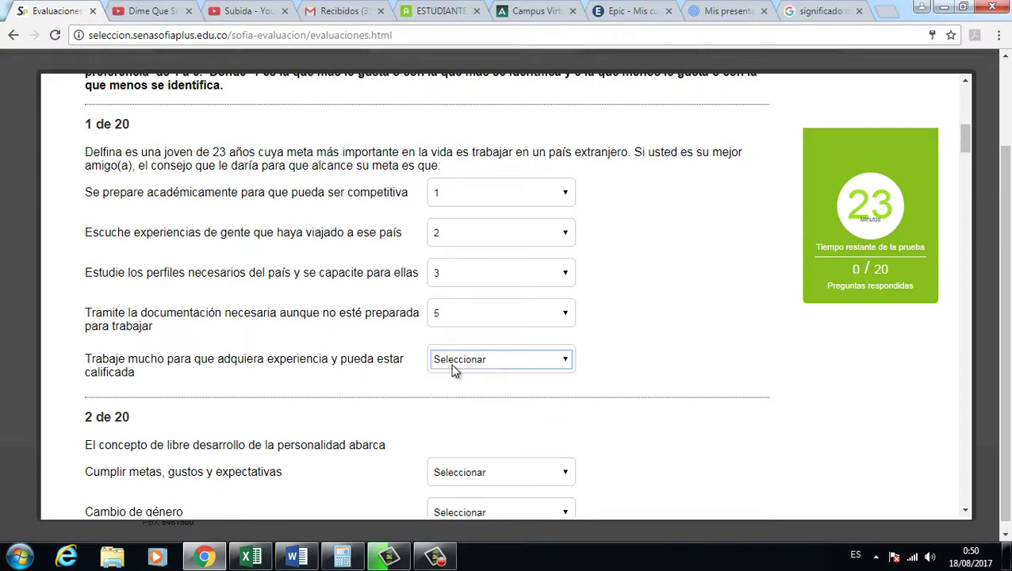
click(452, 369)
click(442, 388)
scroll(559, 310, down, 3)
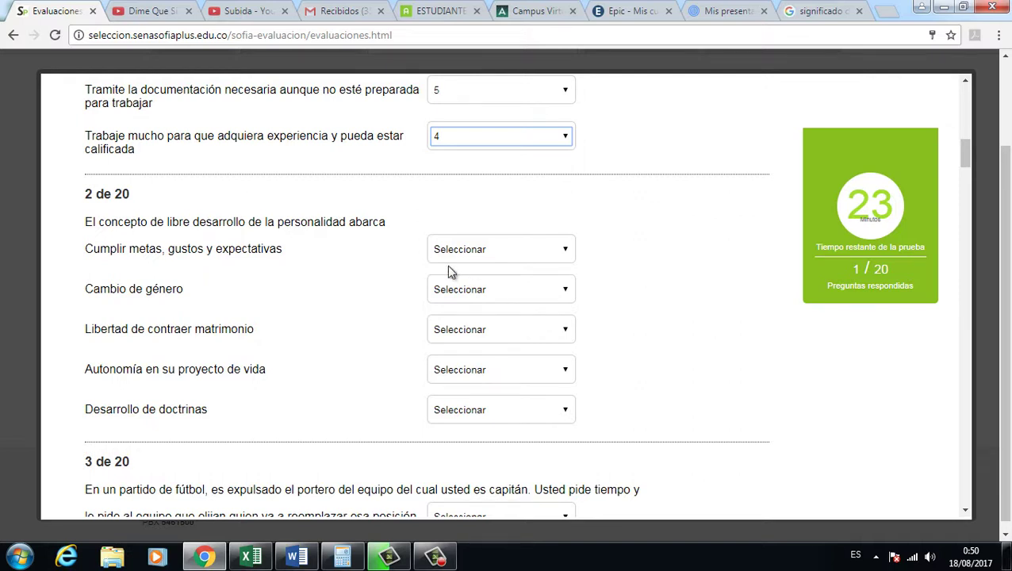
click(466, 255)
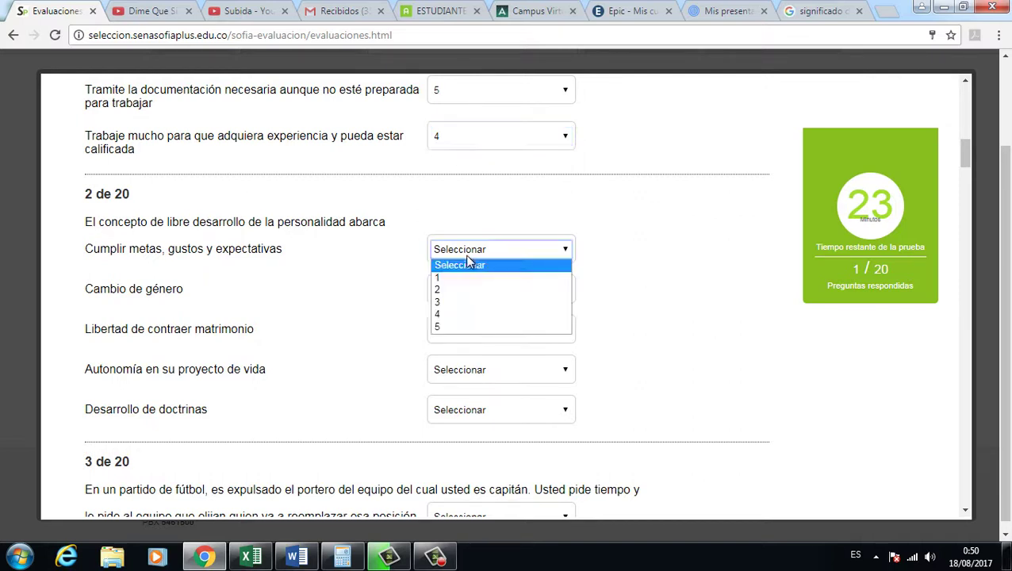
click(457, 278)
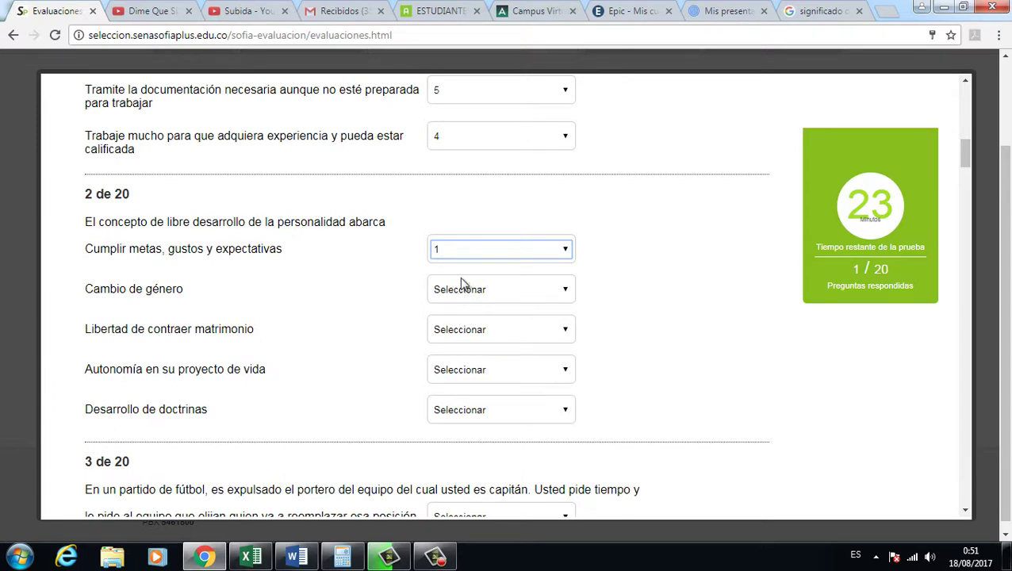
click(469, 255)
click(466, 272)
click(463, 290)
click(448, 309)
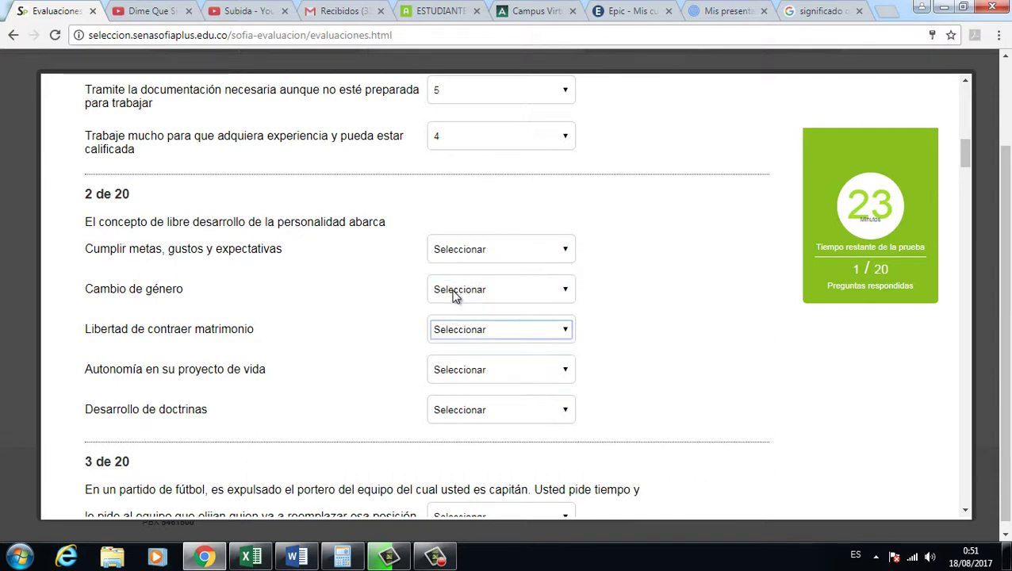
- In question 2, rank "Cambio de género" as 1 and "Cumplir metas, gustos y expectativas" as 2
click(450, 289)
click(445, 319)
click(467, 254)
click(449, 278)
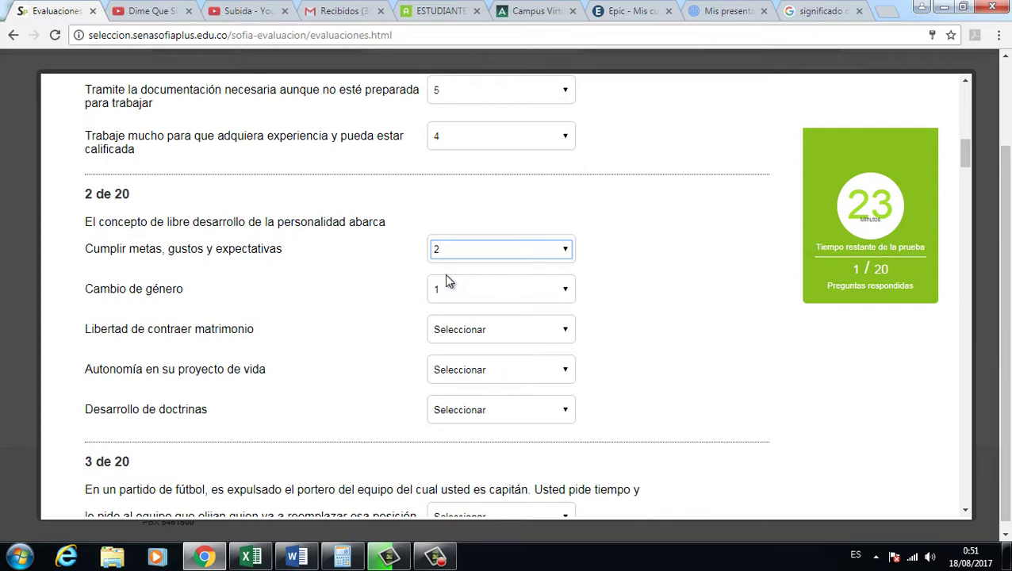
- Complete question 2 by ranking "Autonomía en su proyecto de vida" as 3, "Desarrollo de doctrinas" as 4 and "Libertad de contraer matrimonio" as 5
click(452, 369)
click(439, 399)
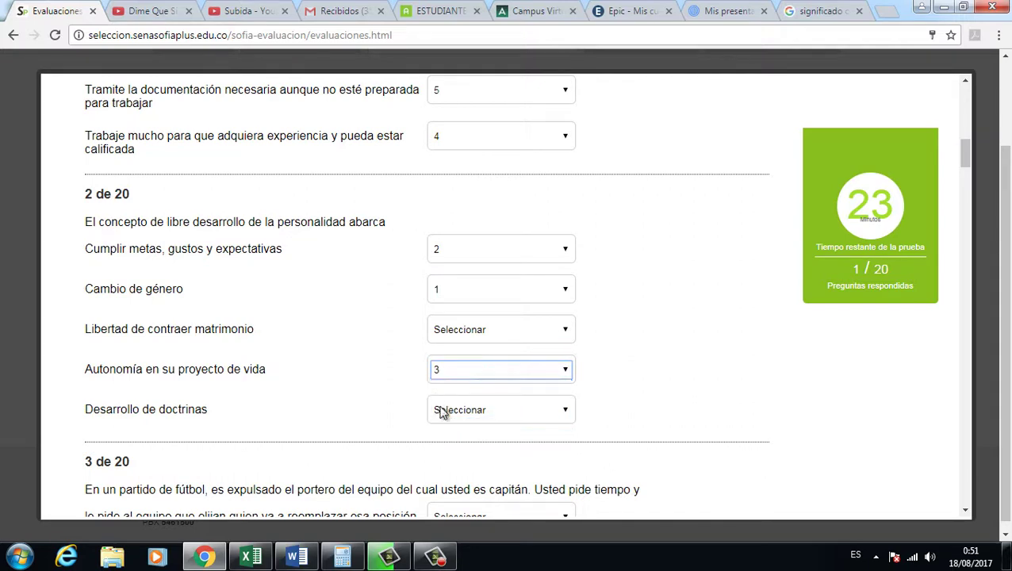
click(442, 409)
click(443, 433)
click(469, 330)
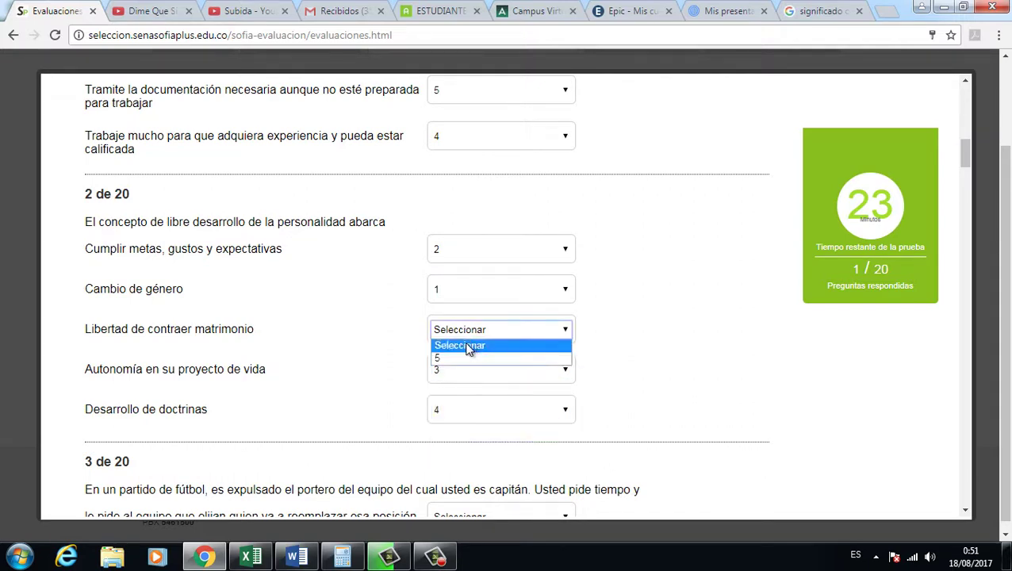
click(458, 358)
- In question 3, rank "motiva a los compañeros" as 5 and "pide a los jugadores del equipo que aporten" as 2
scroll(601, 299, down, 5)
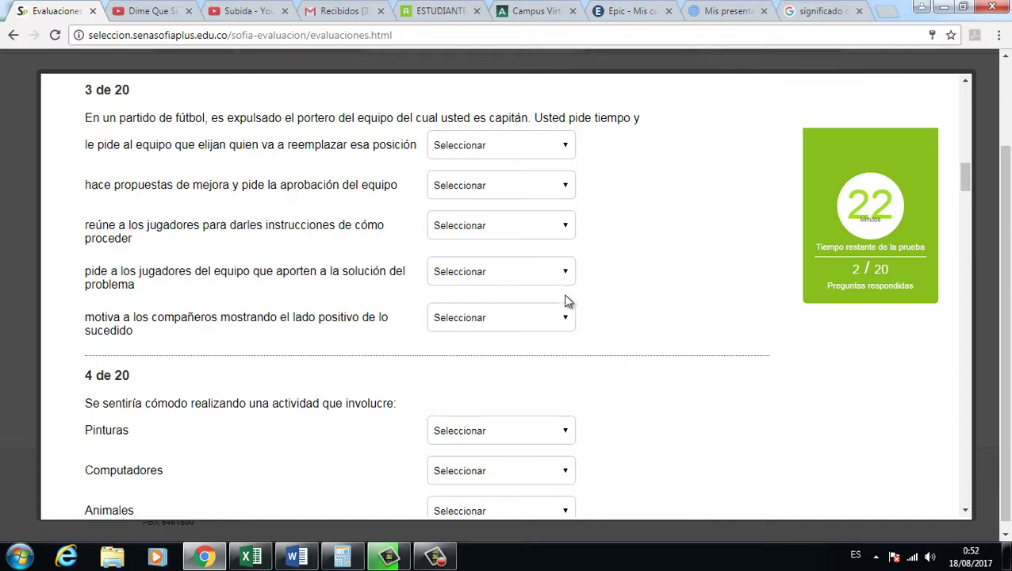
click(490, 319)
click(447, 396)
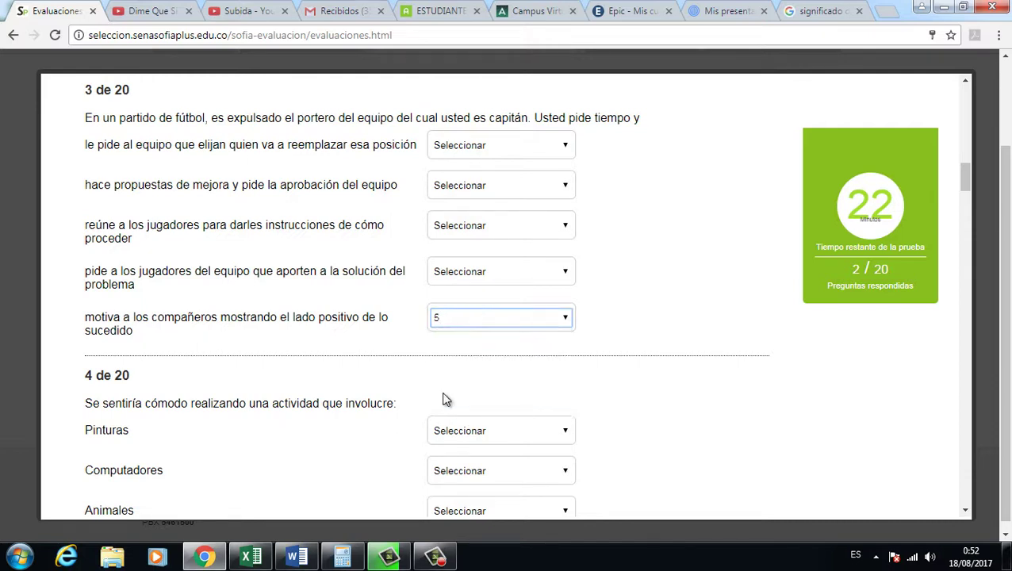
click(488, 279)
click(436, 299)
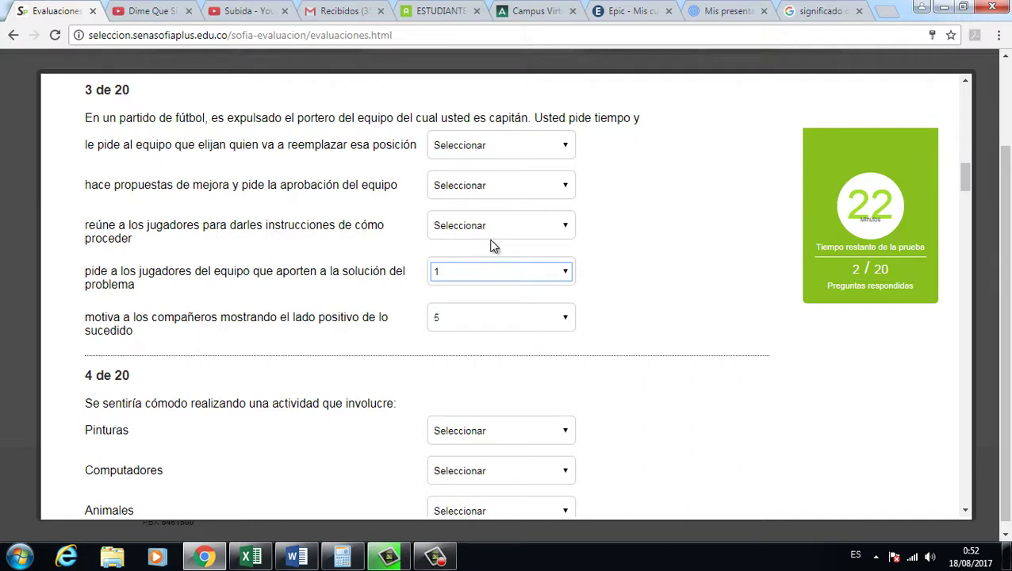
click(460, 279)
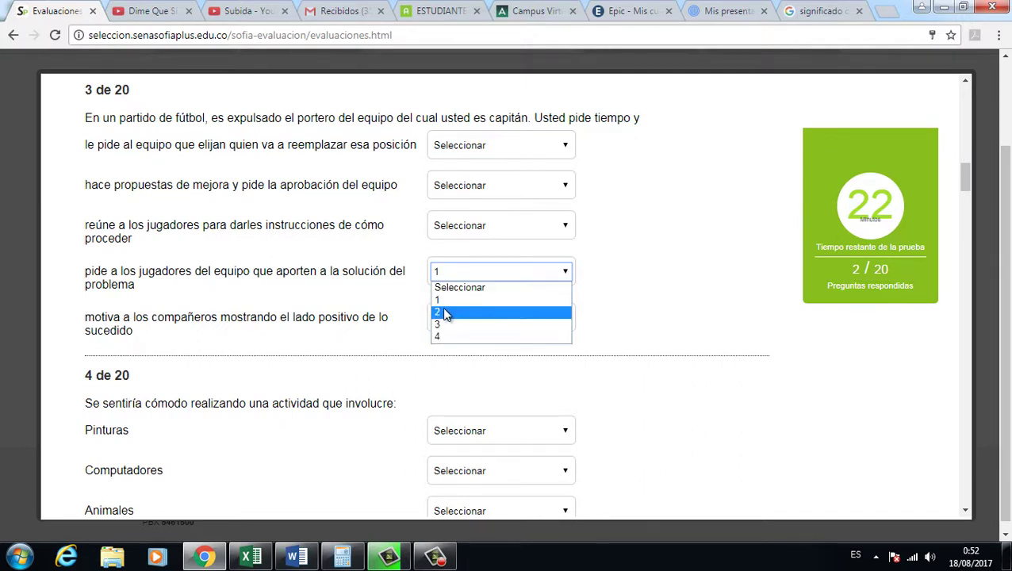
click(442, 312)
- Complete question 3 by ranking "reúne a los jugadores" as 1, "le pide al equipo que elijan" as 3 and "hace propuestas de mejora" as 4
click(463, 227)
click(445, 254)
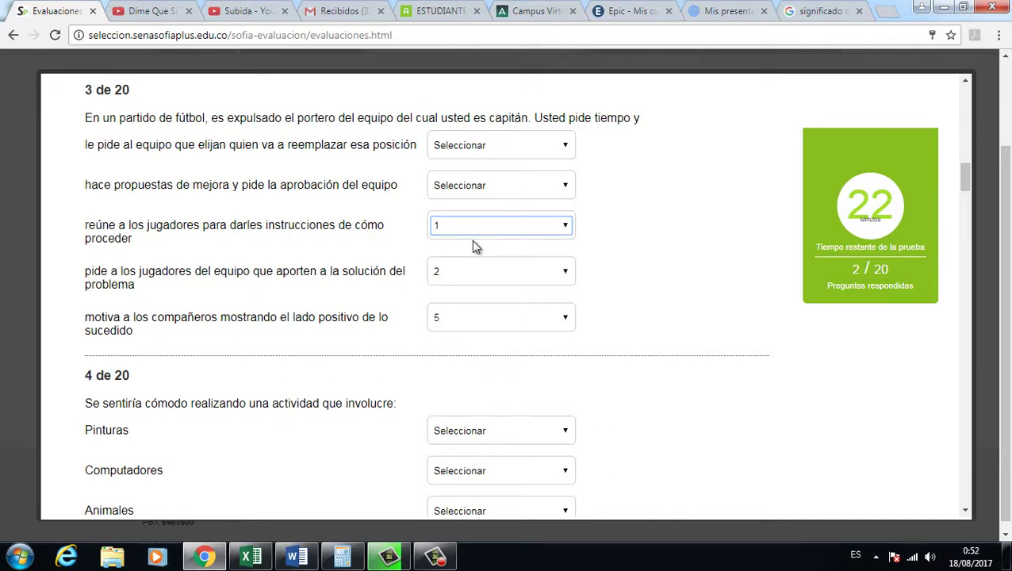
click(480, 153)
click(453, 172)
click(455, 191)
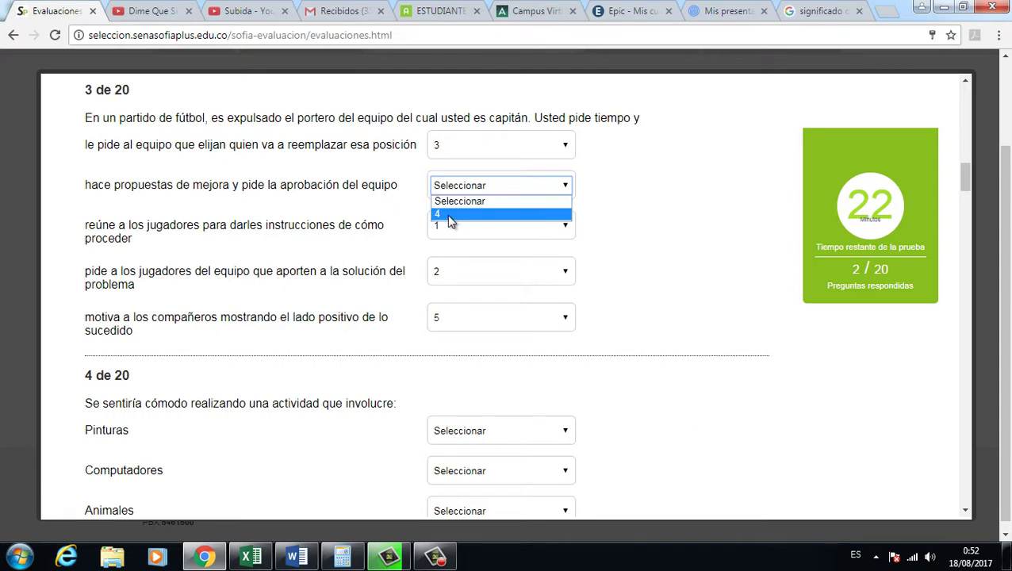
click(448, 214)
- In question 4, rank "Computadores" as 1 and "Animales" as 3
scroll(636, 219, down, 3)
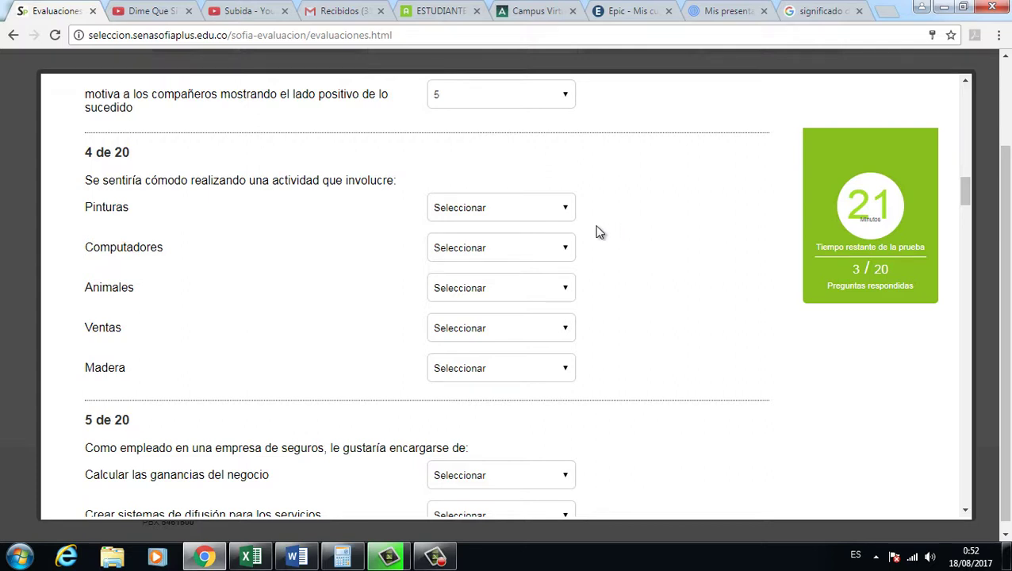
click(438, 249)
click(440, 279)
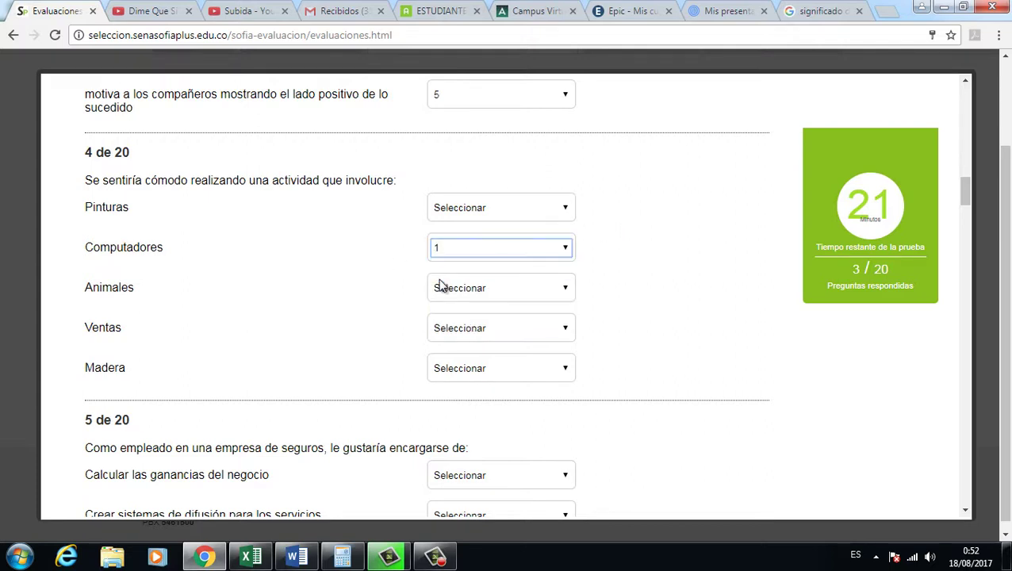
click(459, 294)
click(448, 317)
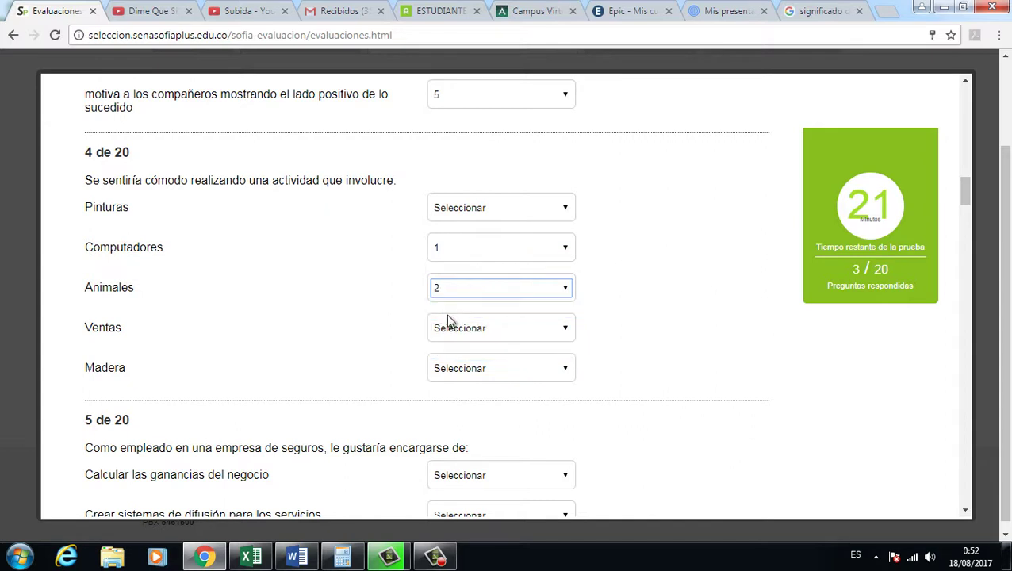
click(482, 288)
click(449, 330)
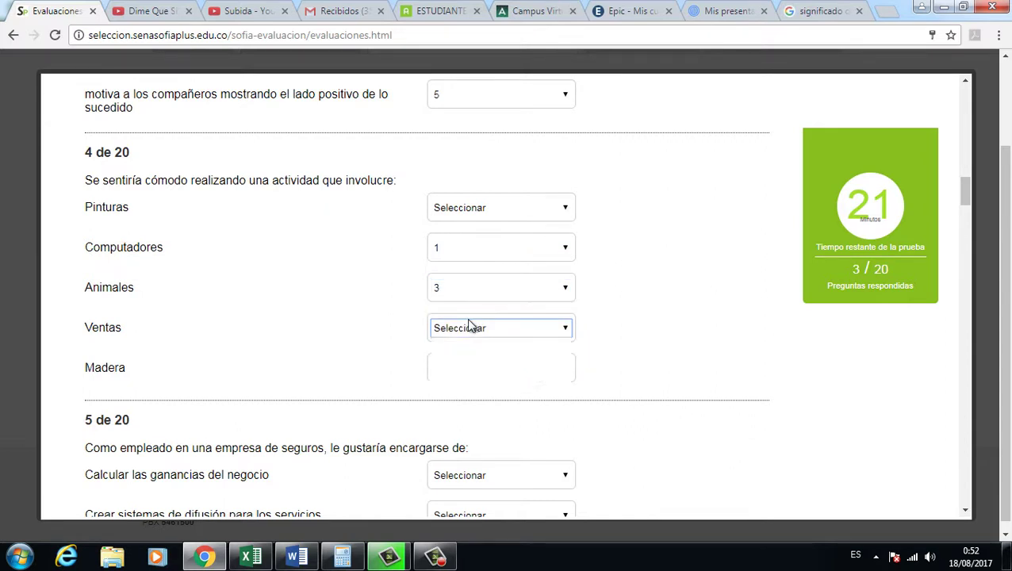
- Complete question 4 by ranking "Ventas" as 2 and giving "Madera" and "Pinturas" the two remaining ranks, 4 and 5
click(469, 327)
click(444, 354)
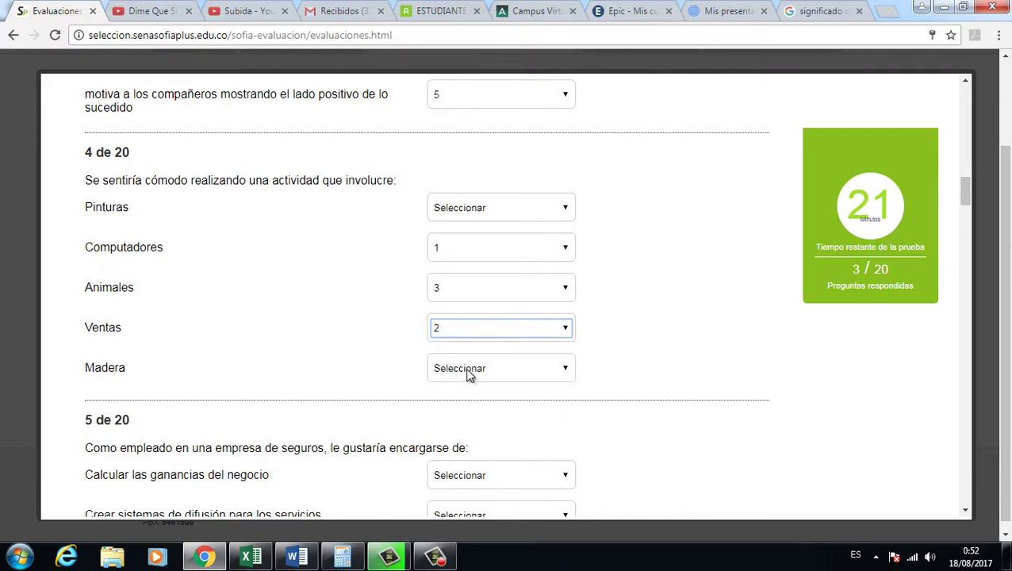
click(468, 374)
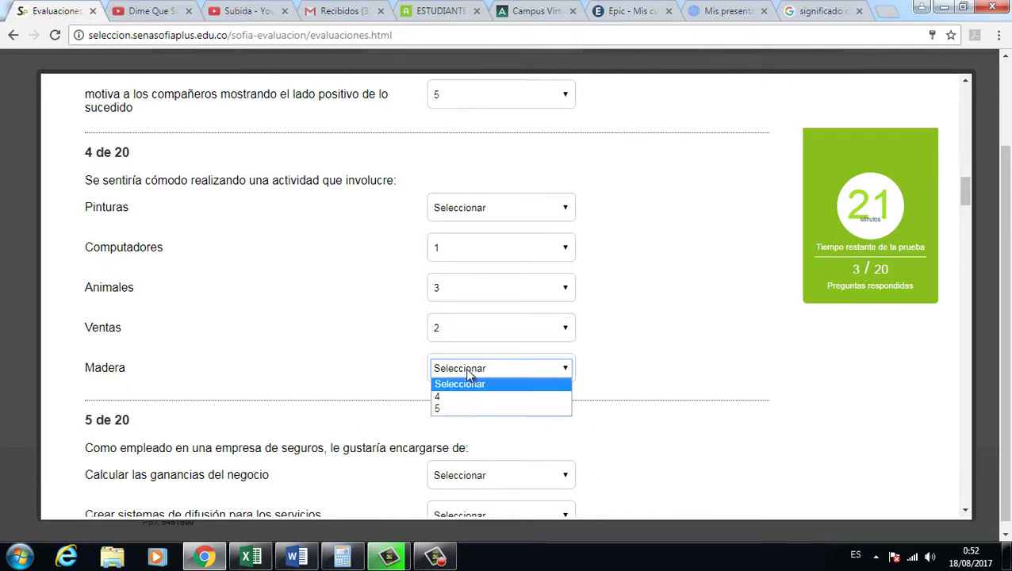
click(469, 212)
click(453, 238)
- In question 5, rank "Crear el lema de la empresa" as 5, "Crear sistemas de difusión" as 1 and "Dirigir la campaña publicitaria" as 2
scroll(637, 279, down, 1)
scroll(637, 278, down, 3)
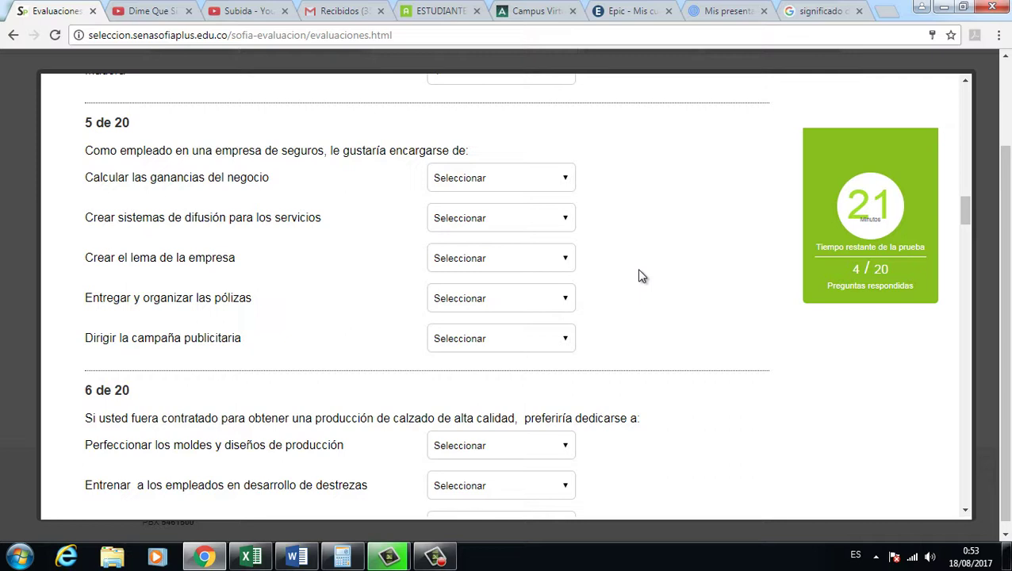
click(501, 260)
click(467, 338)
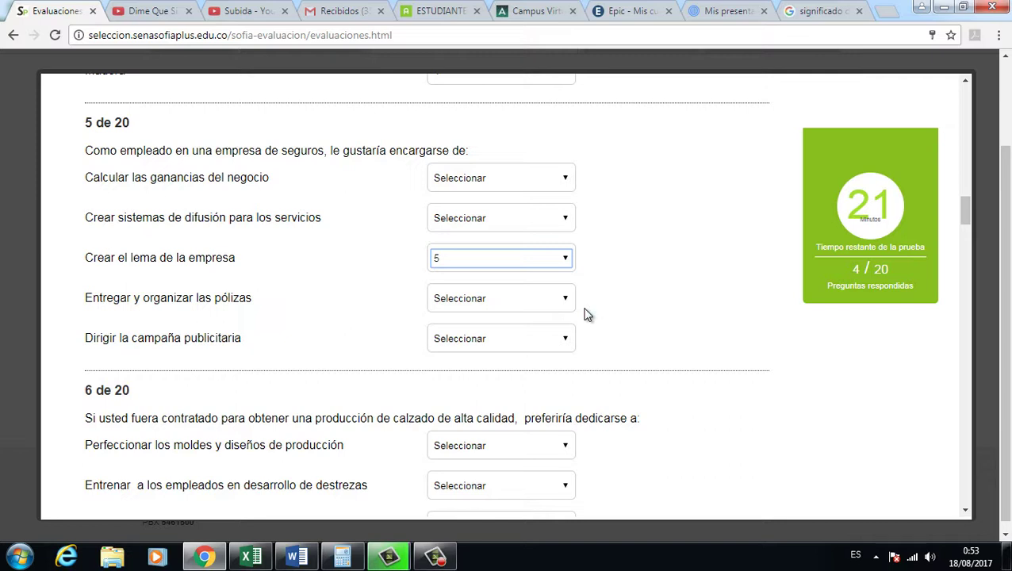
click(456, 226)
click(441, 251)
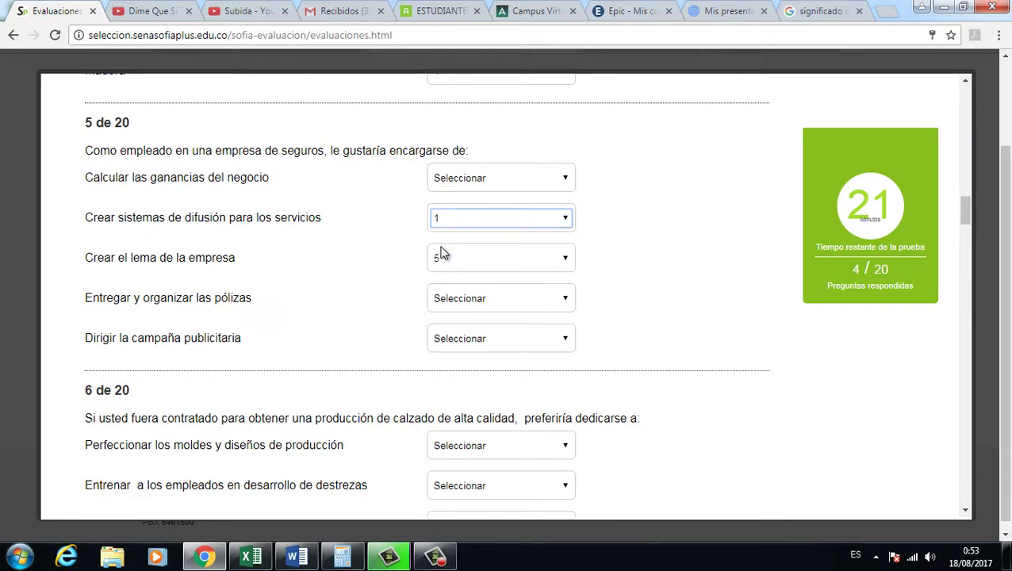
click(473, 345)
click(444, 376)
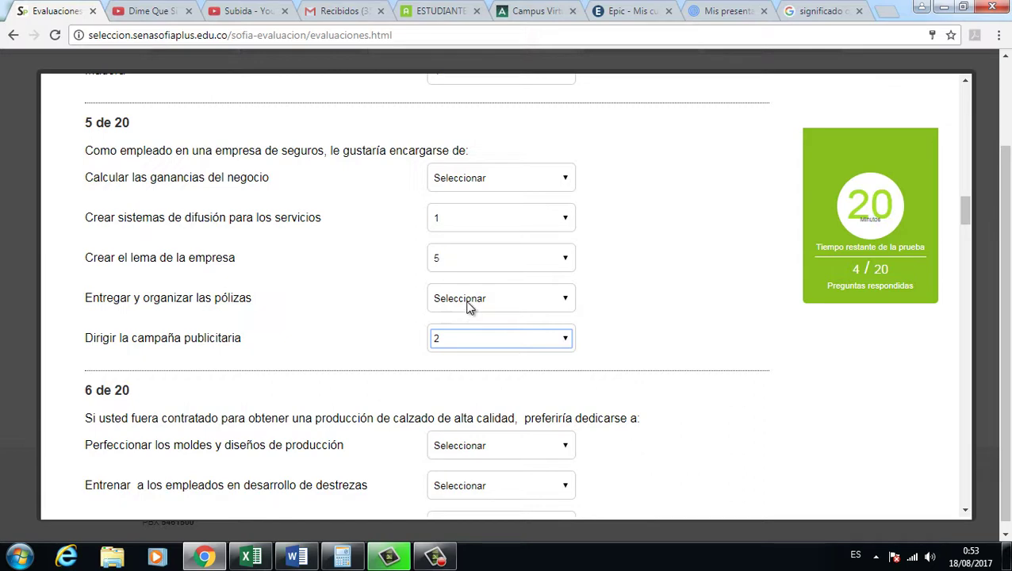
- Complete question 5 by ranking "Entregar y organizar las pólizas" as 3 and "Calcular las ganancias del negocio" as 4
click(468, 307)
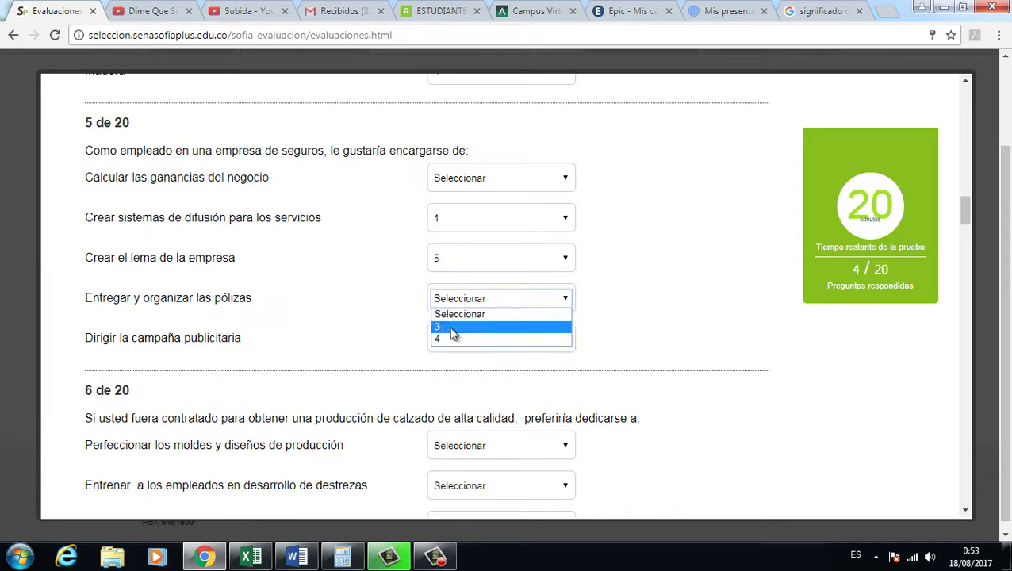
click(448, 325)
click(482, 182)
click(468, 206)
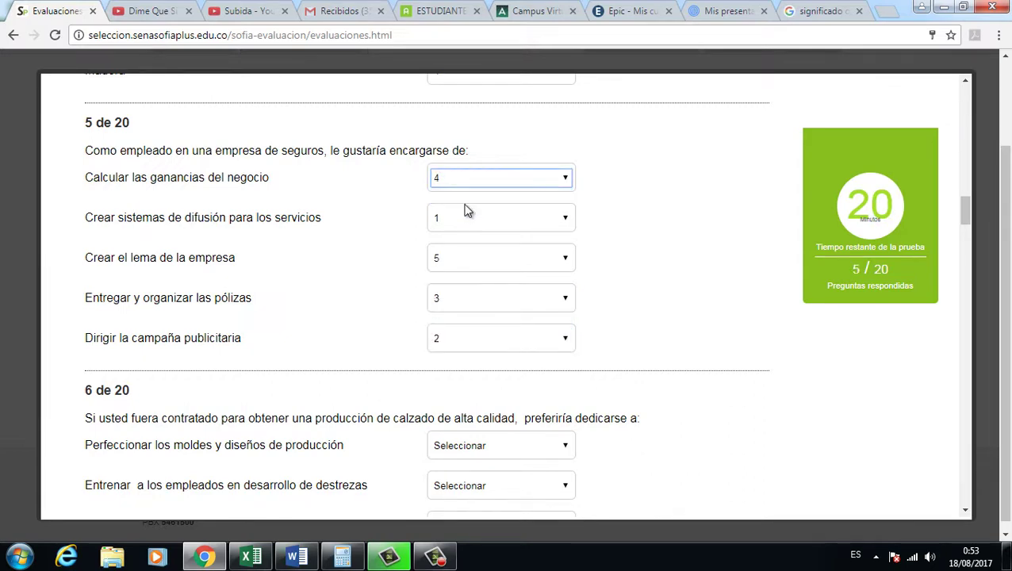
- In question 6, rank "Evaluar la calidad en la materia prima" as 1
scroll(600, 226, down, 2)
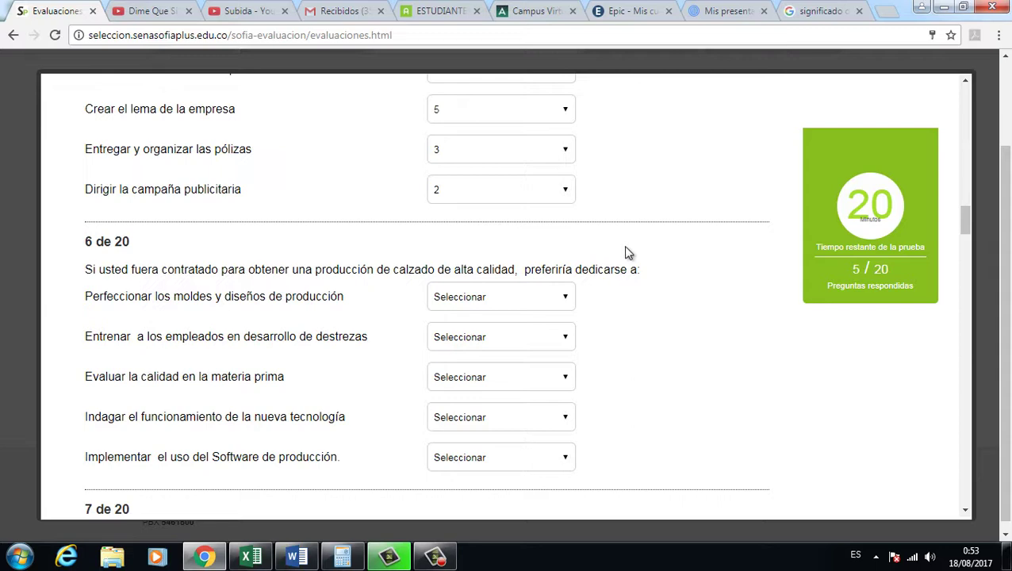
scroll(629, 254, down, 1)
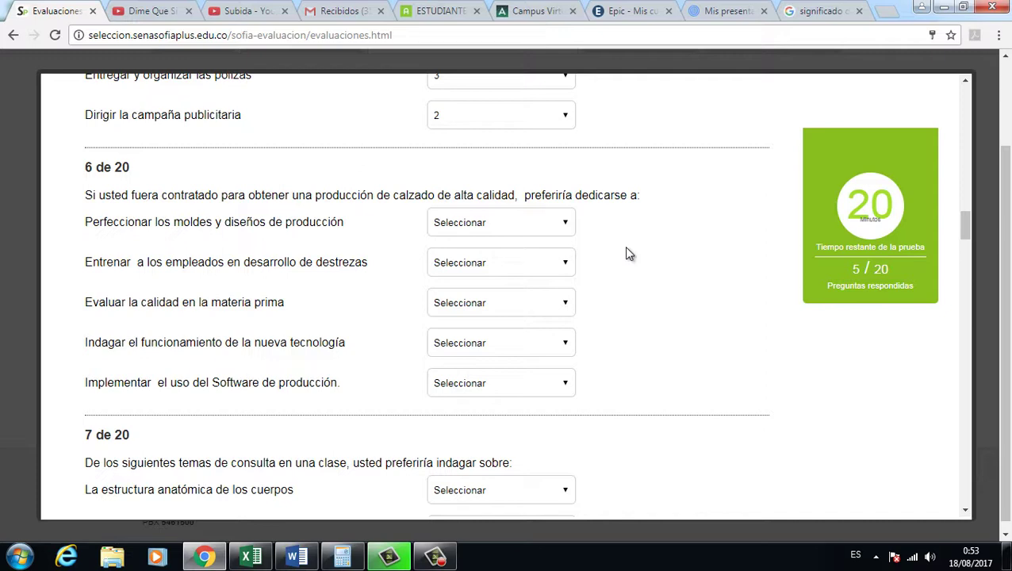
click(452, 305)
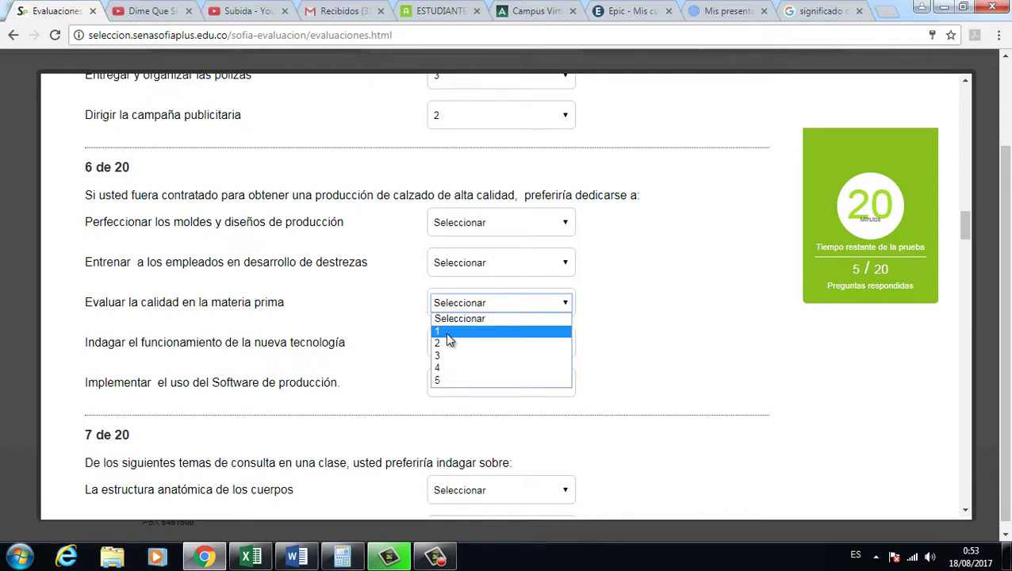
click(443, 381)
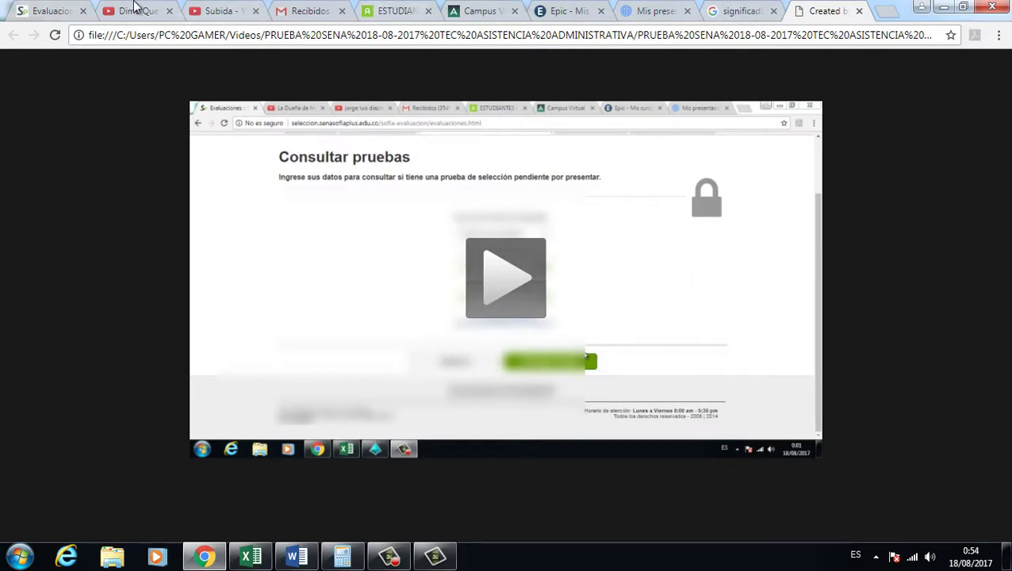
click(50, 11)
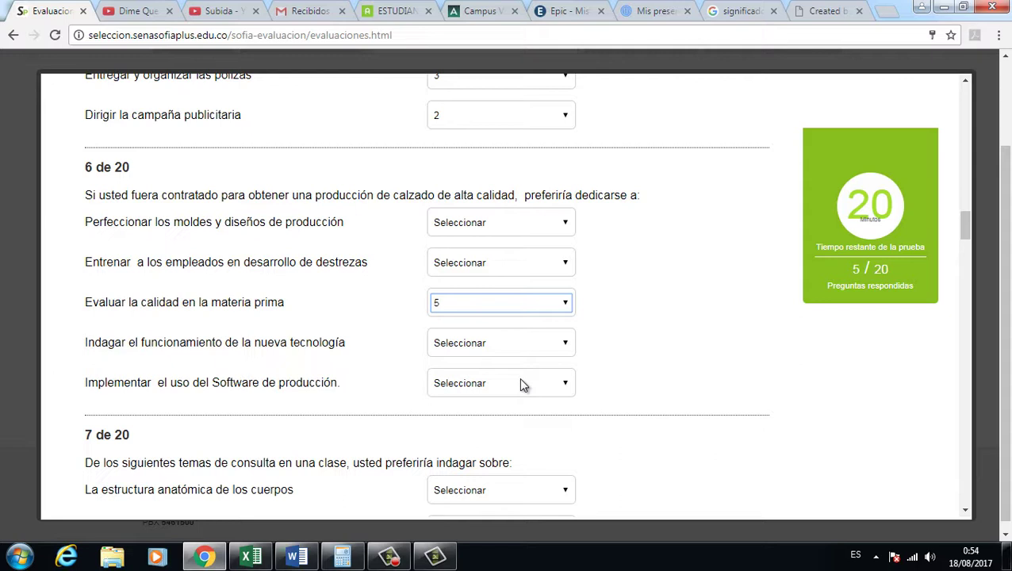
click(464, 312)
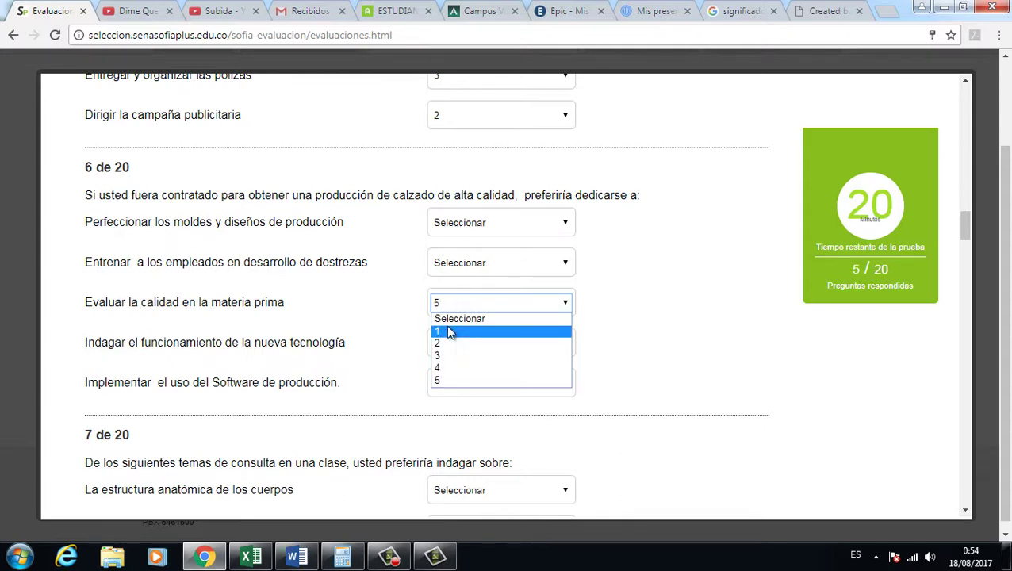
click(449, 332)
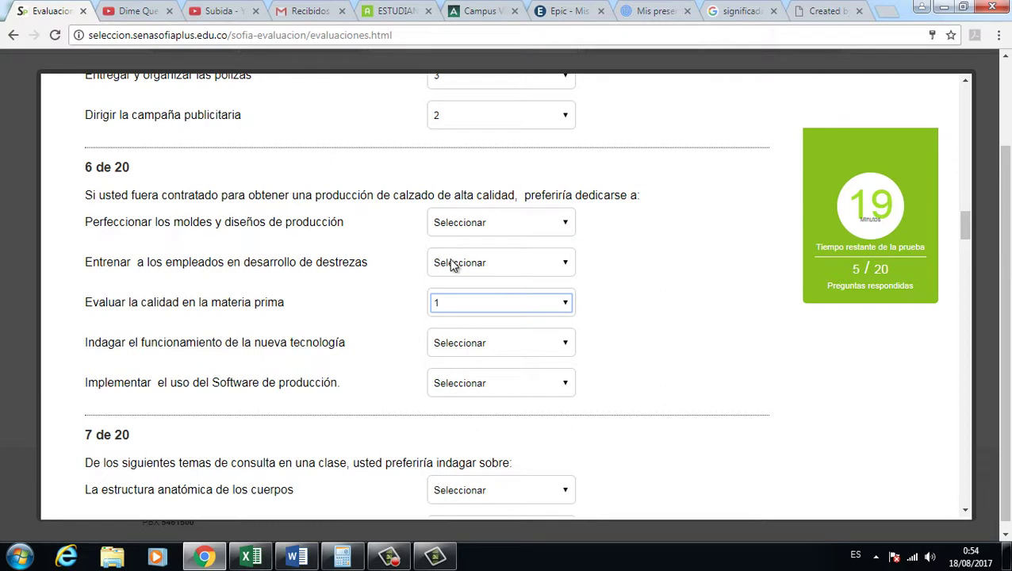
- In question 6, rank "Implementar el uso del Software de producción" as 5
click(450, 389)
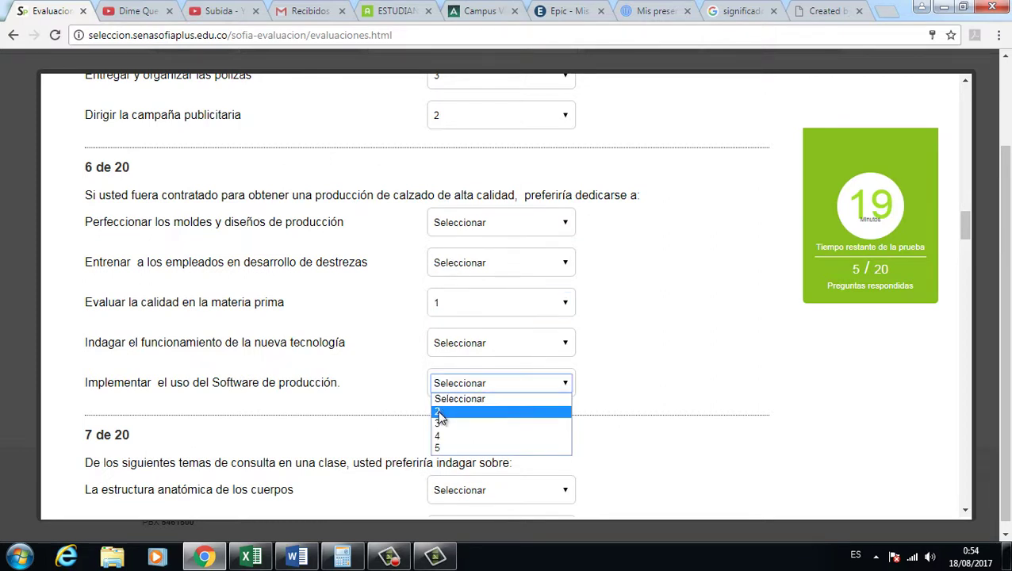
click(440, 411)
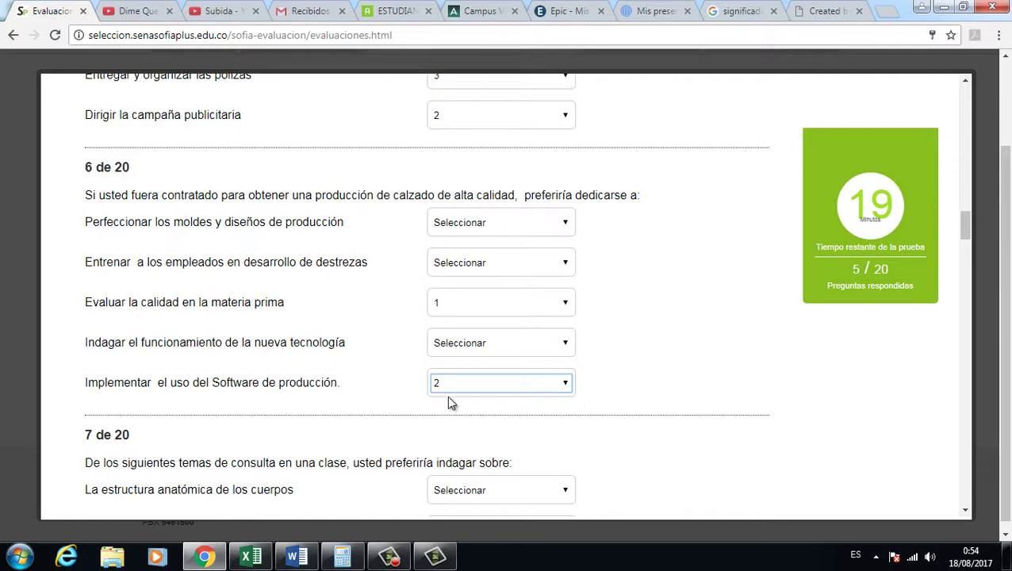
click(456, 390)
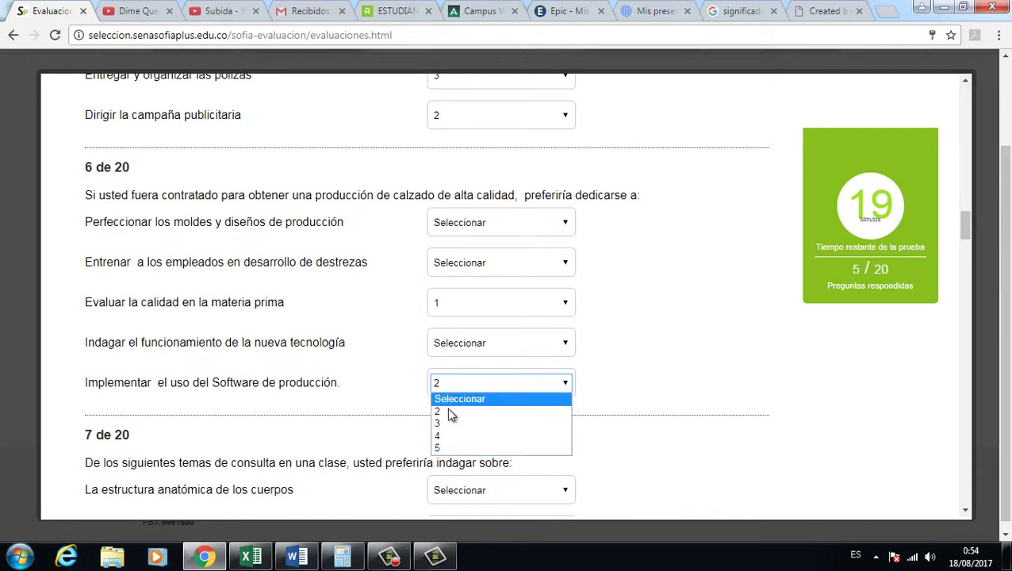
click(447, 448)
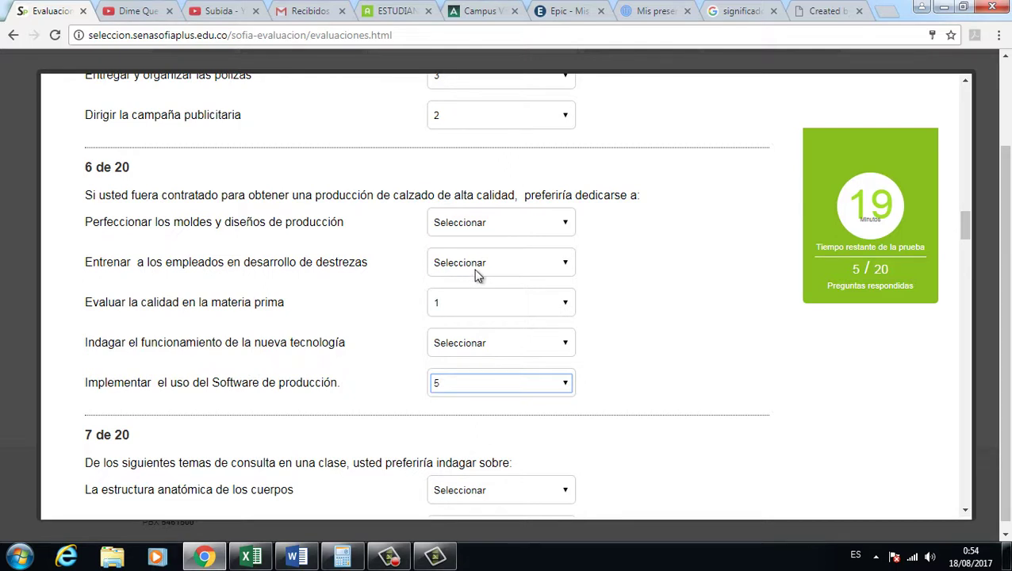
- Complete question 6 by ranking "Indagar el funcionamiento" as 3, "Perfeccionar los moldes" as 2 and "Entrenar a los empleados" with the remaining rank, 4
click(456, 347)
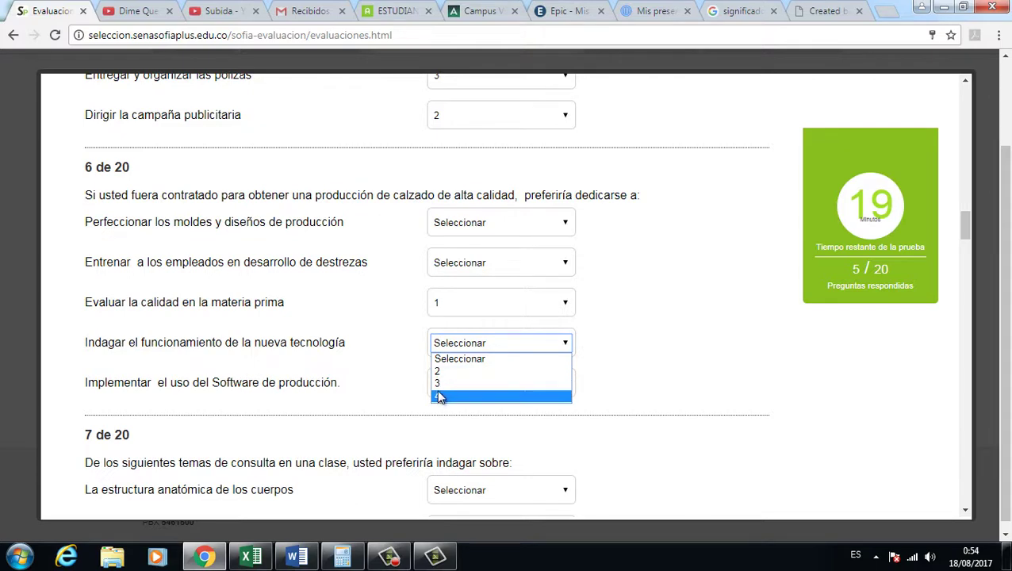
click(441, 384)
click(451, 223)
click(443, 248)
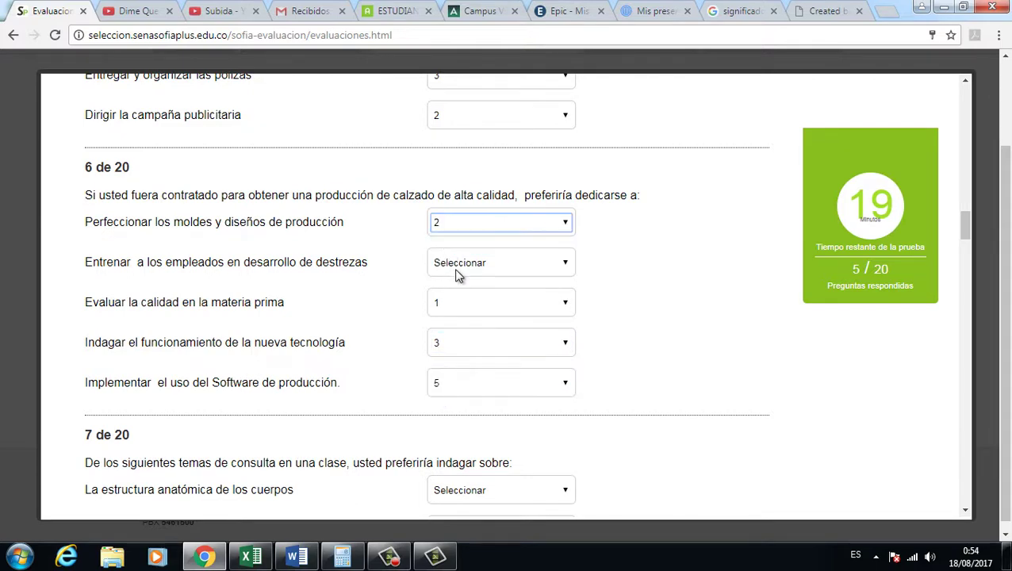
click(456, 275)
click(454, 290)
- In question 7, rank "Nuevas formas de producción textil en el mundo" as 5 and "Un computador de última tecnología" as 4
scroll(563, 296, down, 3)
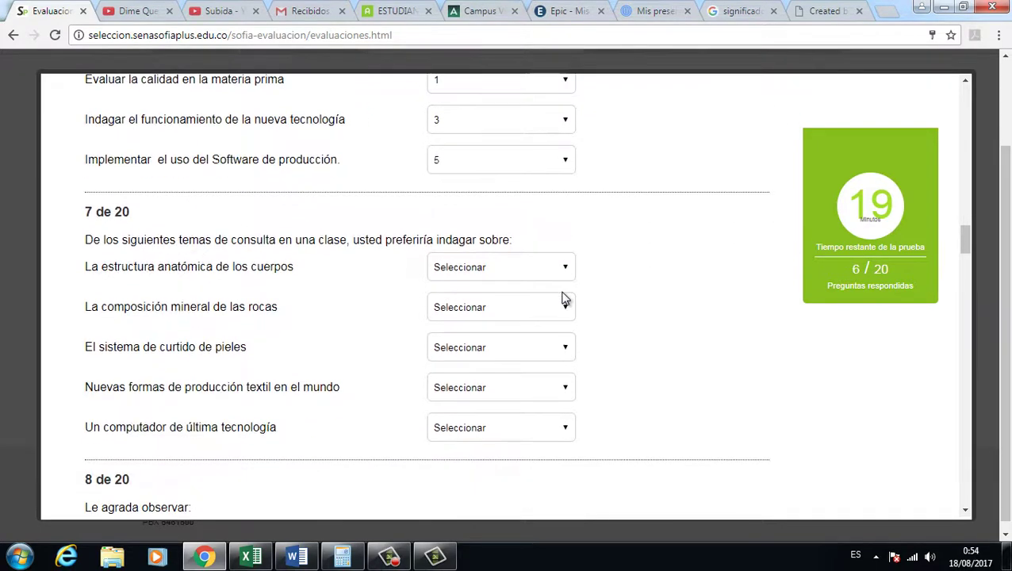
scroll(564, 298, down, 1)
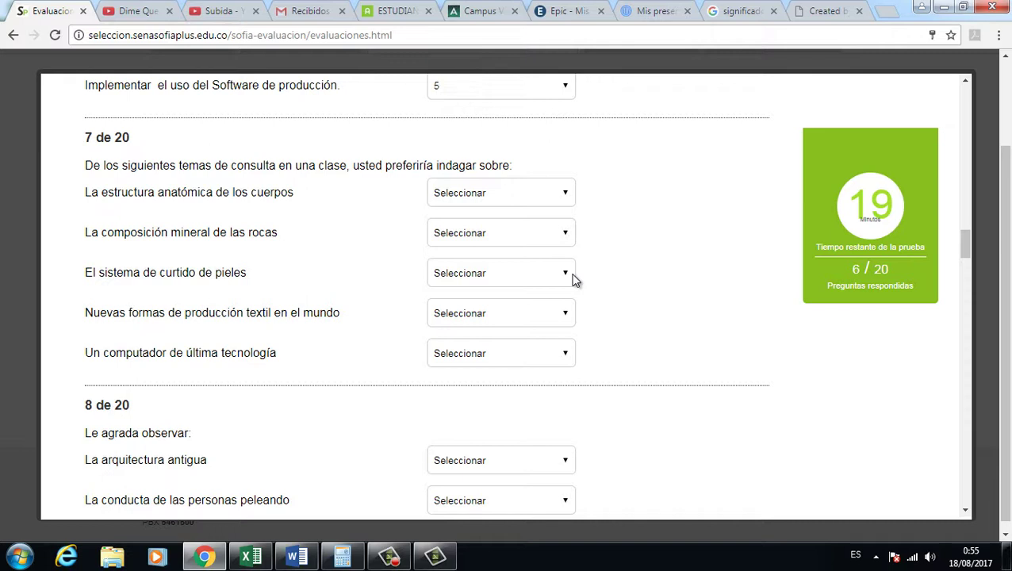
click(472, 313)
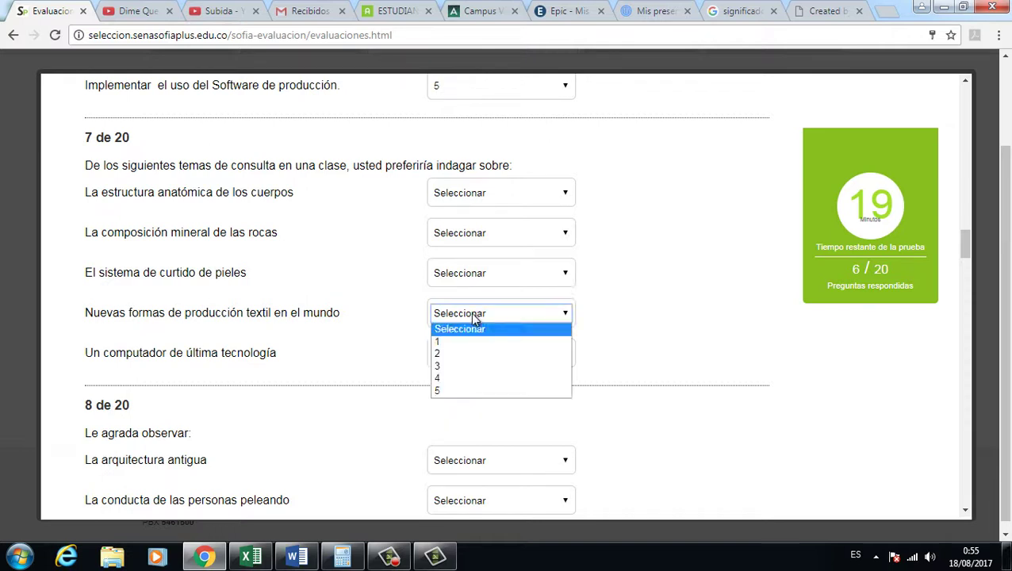
click(442, 392)
click(456, 360)
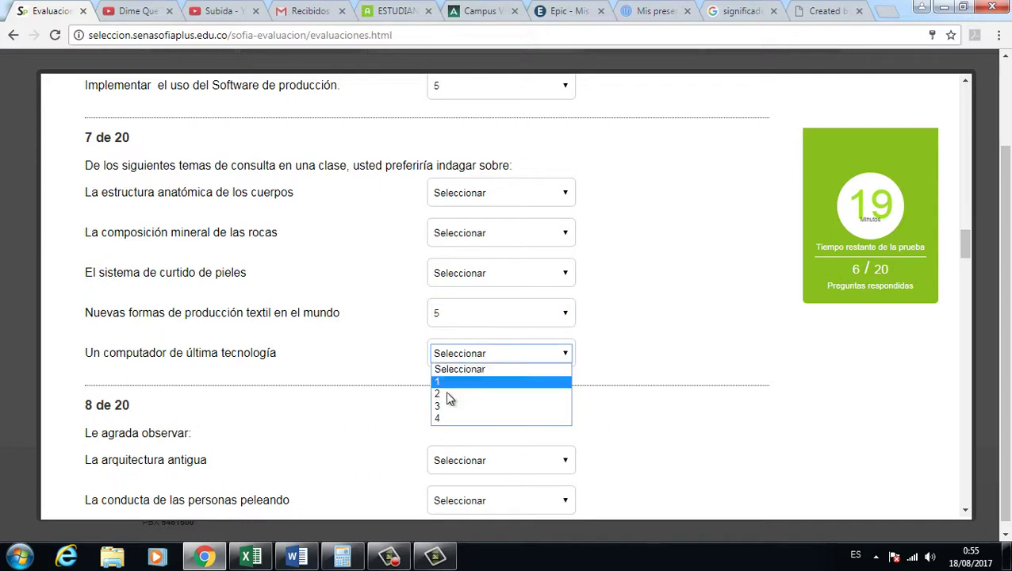
click(443, 420)
- Complete question 7 by ranking "La estructura anatómica" as 1, "El sistema de curtido de pieles" as 2 and "La composición mineral" as 3
click(467, 197)
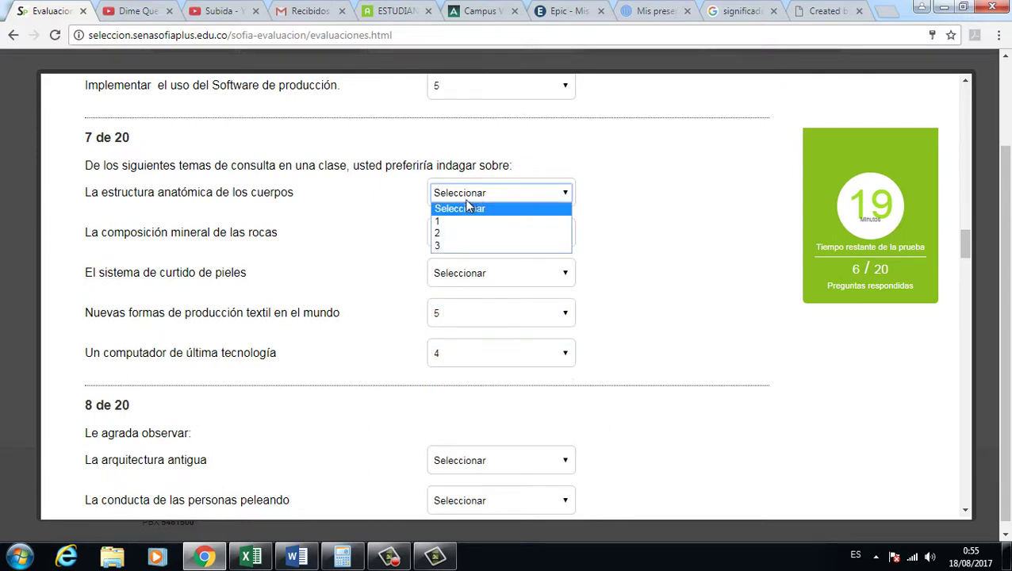
click(450, 225)
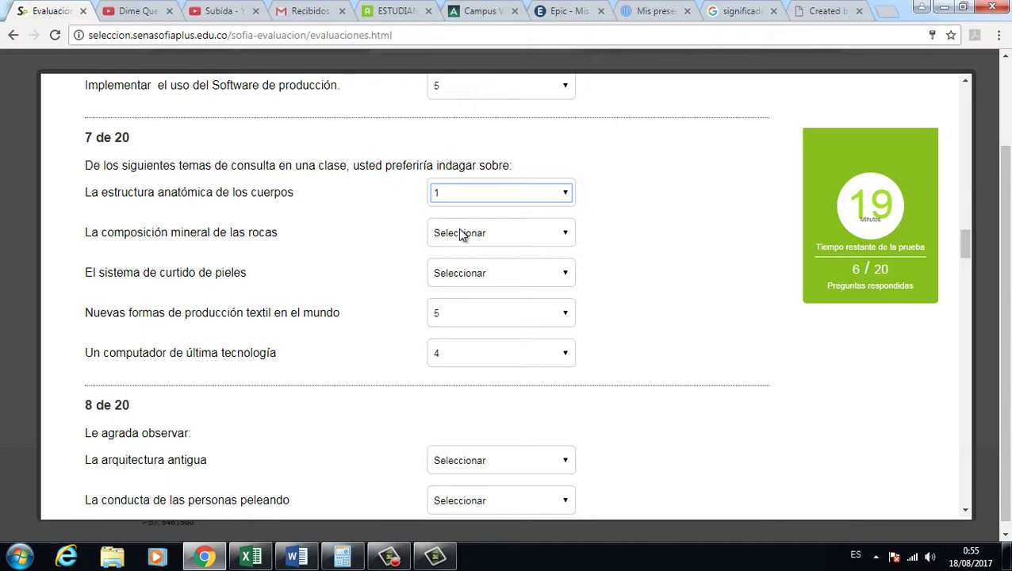
click(468, 276)
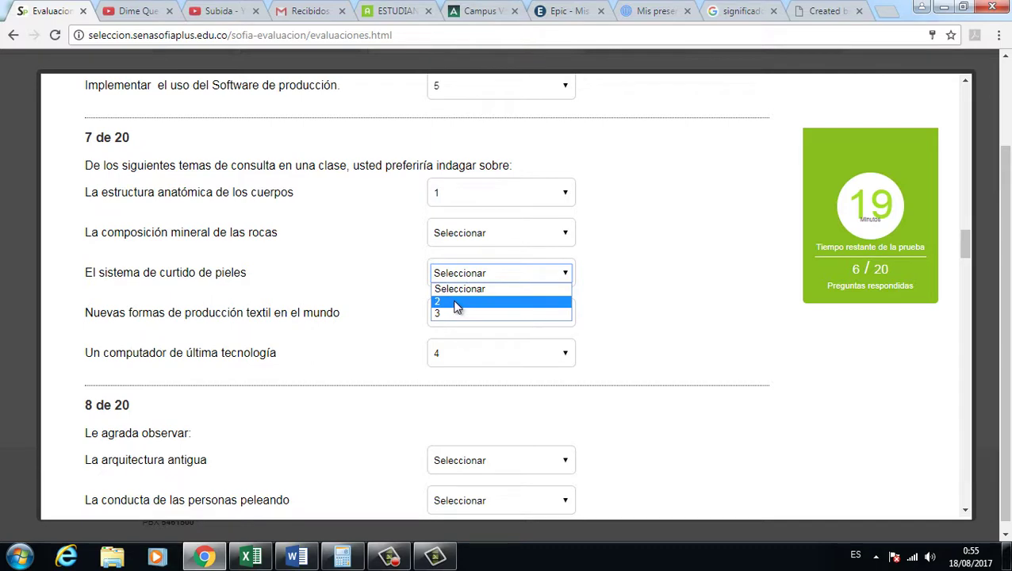
click(457, 303)
click(458, 236)
click(453, 264)
- In question 8, rank "La conducta de las personas peleando" as 5 and "Un video de la maquina humana" as 1
scroll(689, 250, down, 1)
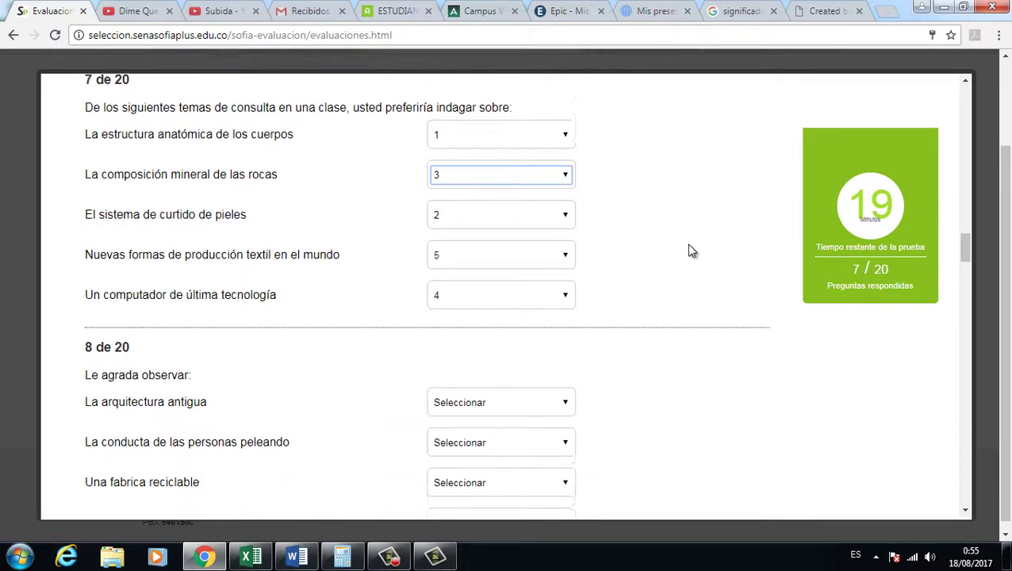
scroll(690, 250, down, 3)
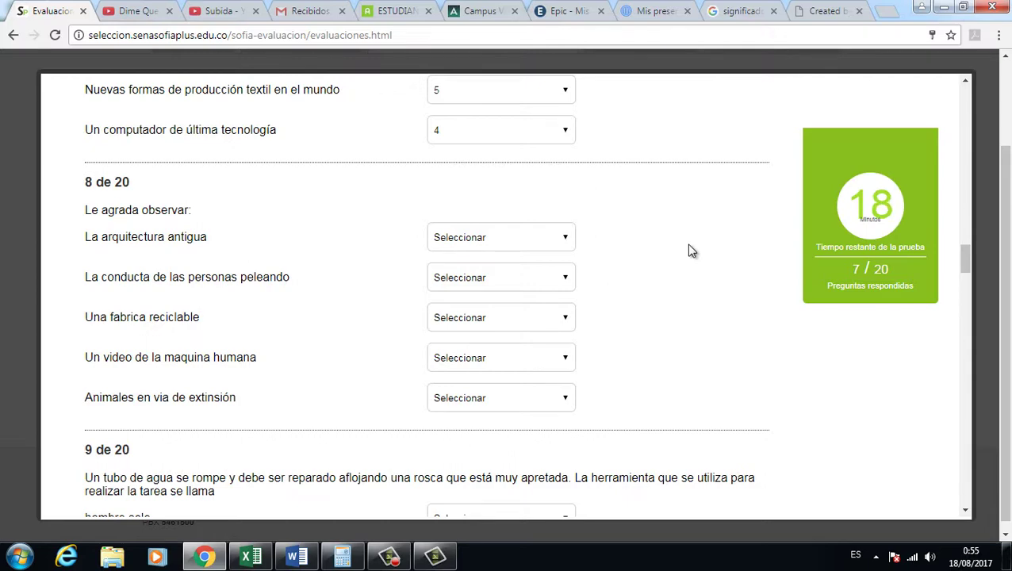
scroll(690, 251, down, 1)
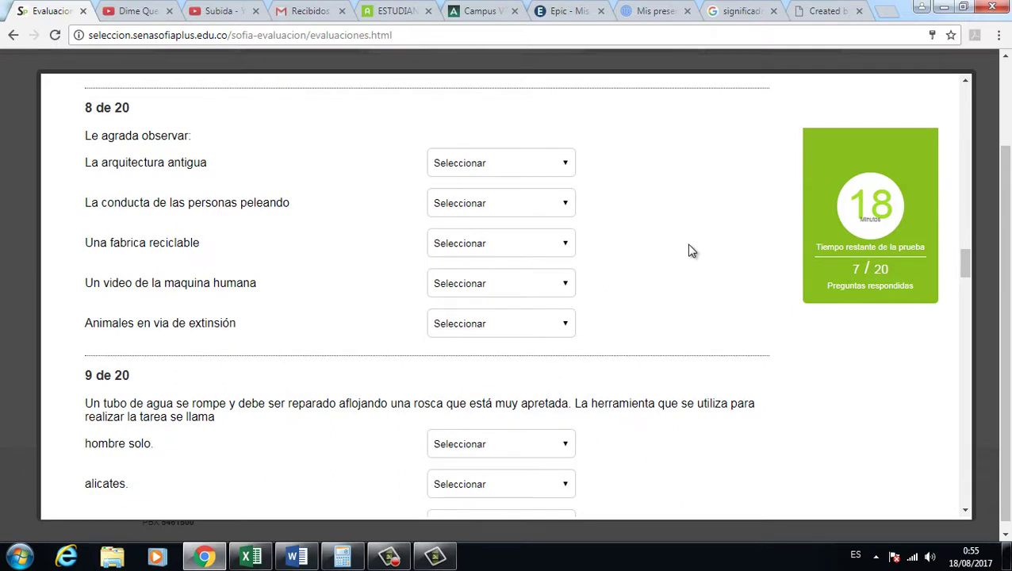
click(470, 205)
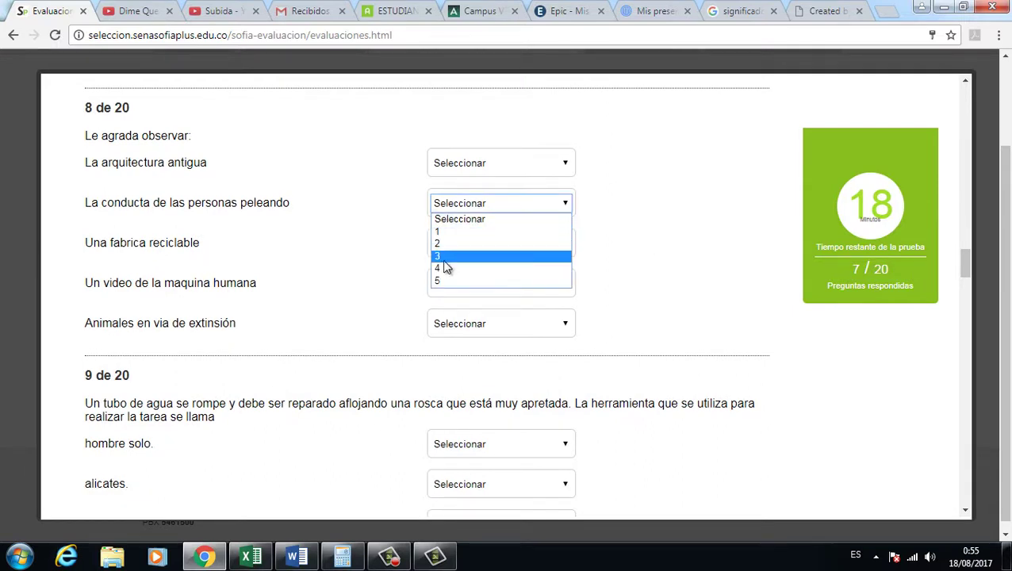
click(441, 282)
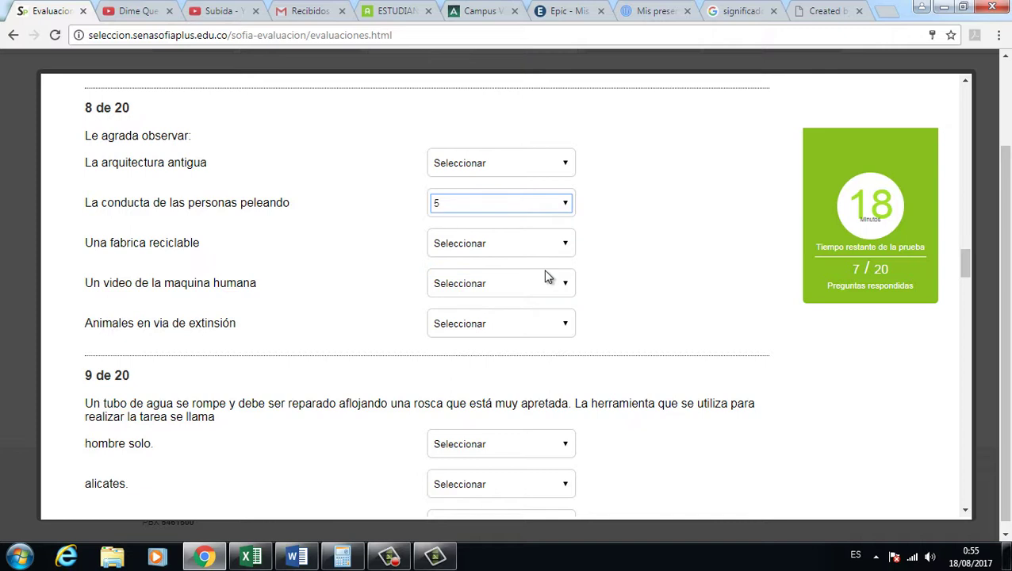
click(495, 285)
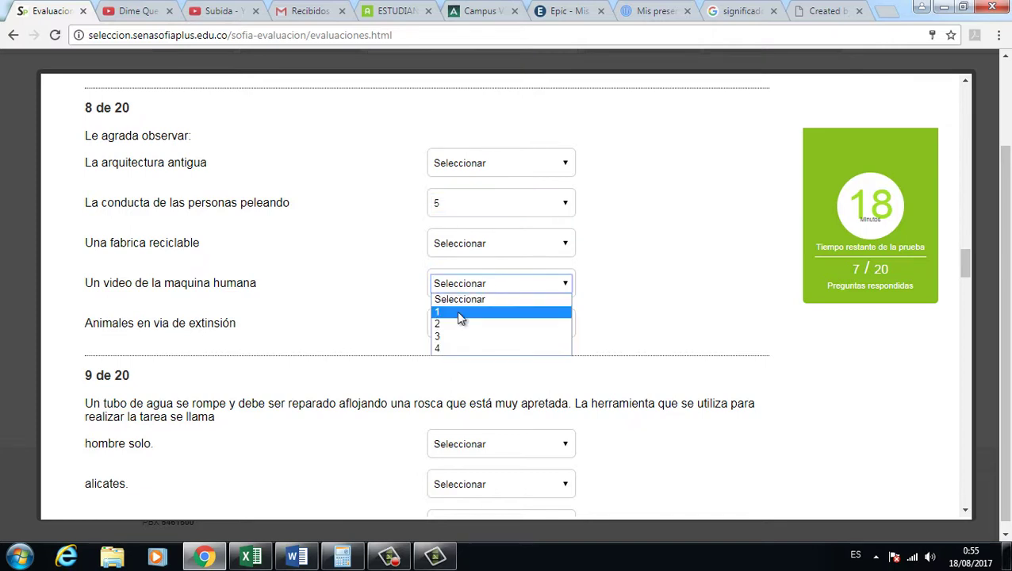
click(456, 311)
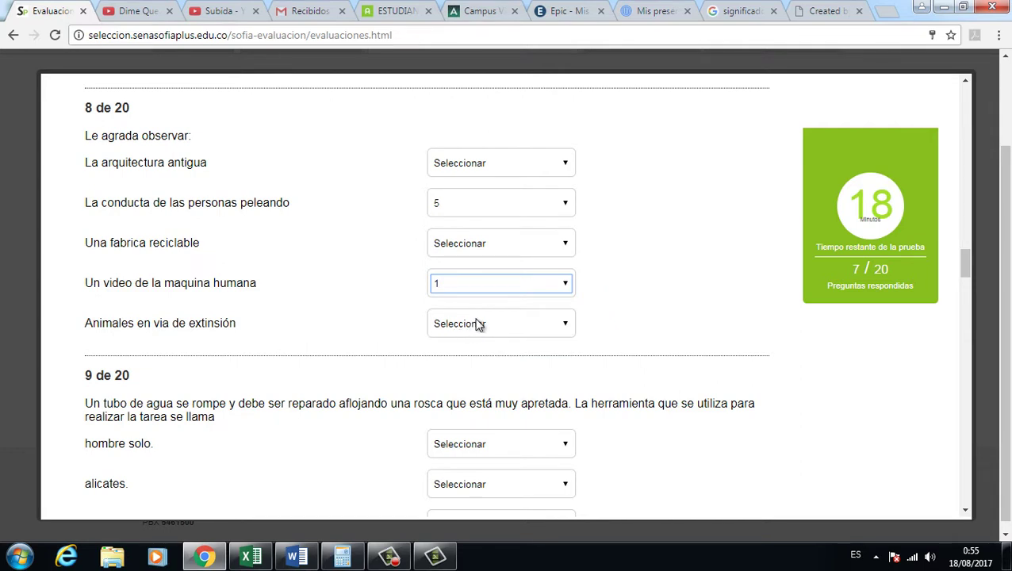
- Complete question 8 by ranking "Animales en via de extinsión" as 2, "Una fabrica reciclable" as 4 and "La arquitectura antigua" as 3
click(478, 320)
click(454, 351)
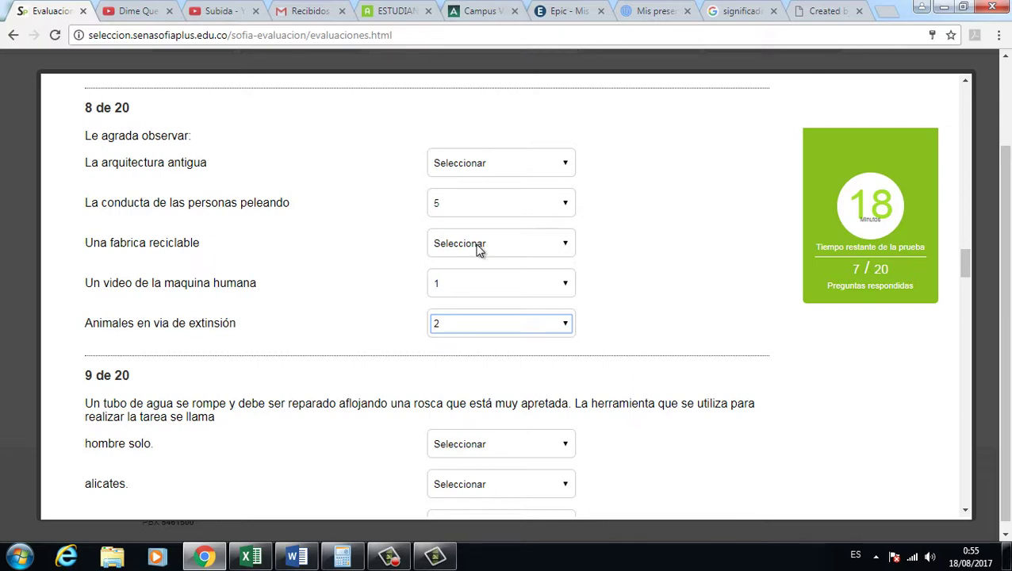
click(478, 249)
click(459, 285)
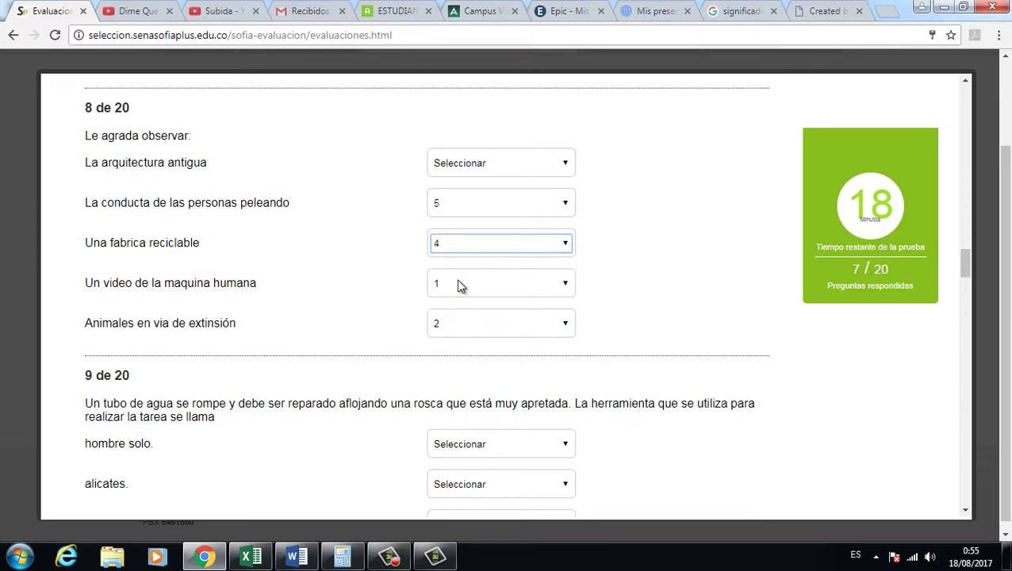
click(469, 166)
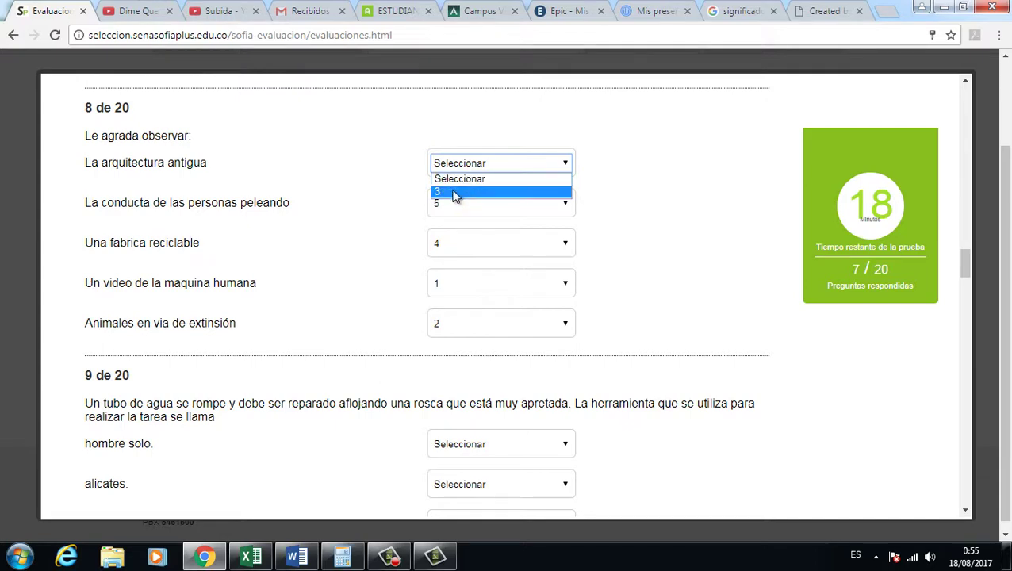
click(458, 194)
- In question 9, about the tool for loosening a tight thread, rank "abrazadera" as 5
scroll(644, 218, down, 2)
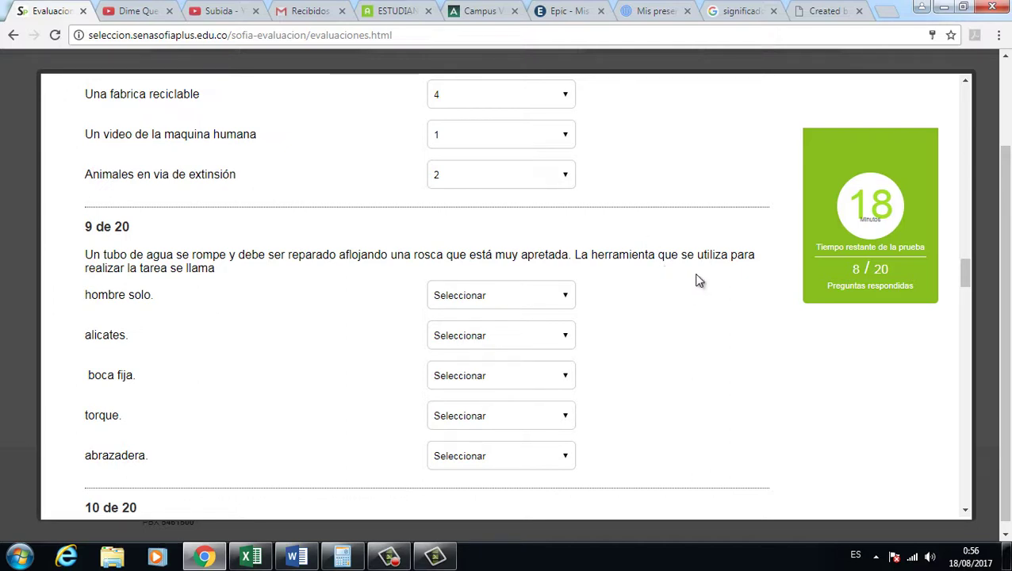
scroll(697, 280, down, 2)
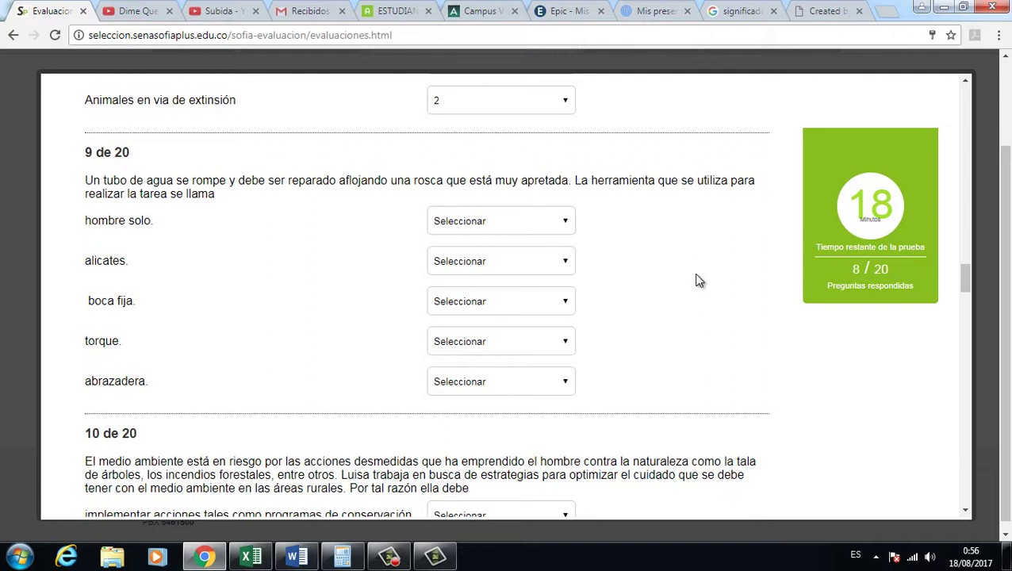
click(484, 379)
click(441, 460)
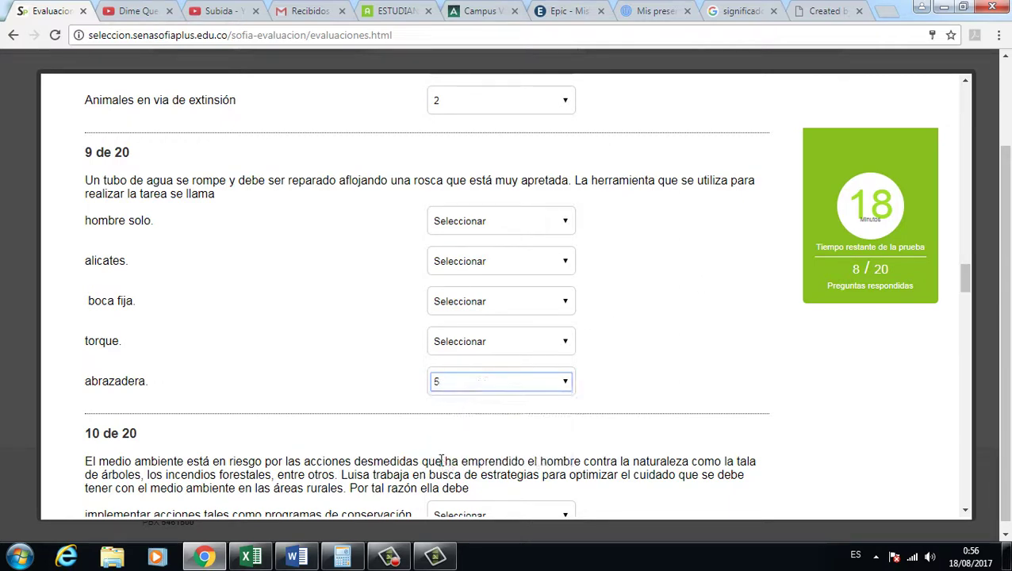
- Switch to the Google search page and look up images for "torque herramienta"
click(749, 11)
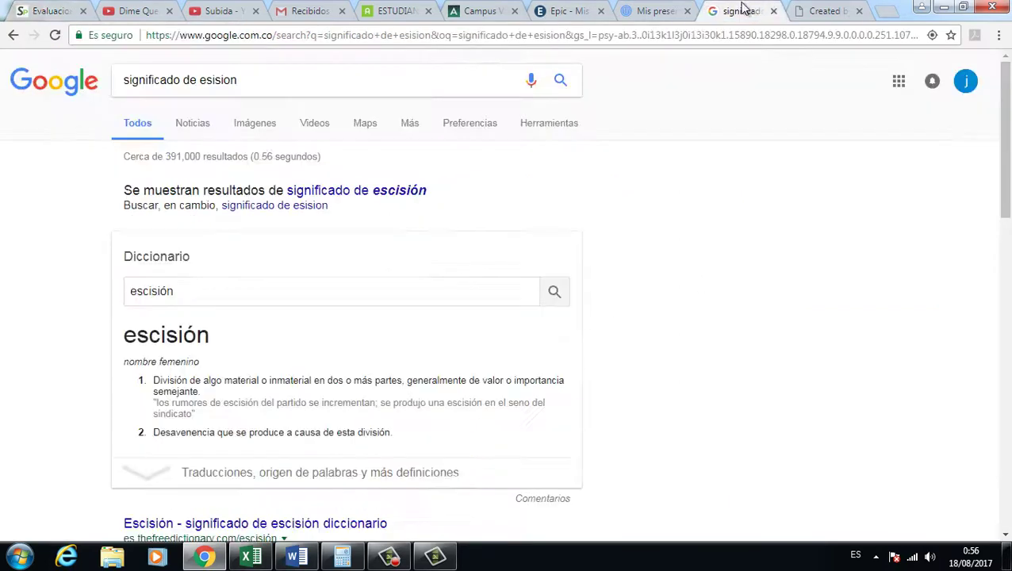
click(171, 72)
key(ctrl+a)
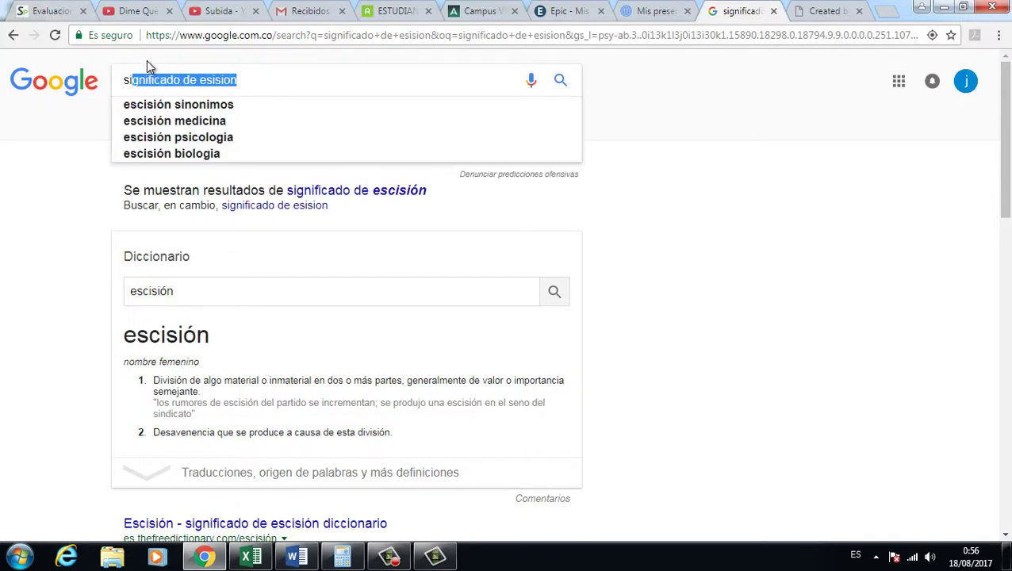
text(siTROQUE)
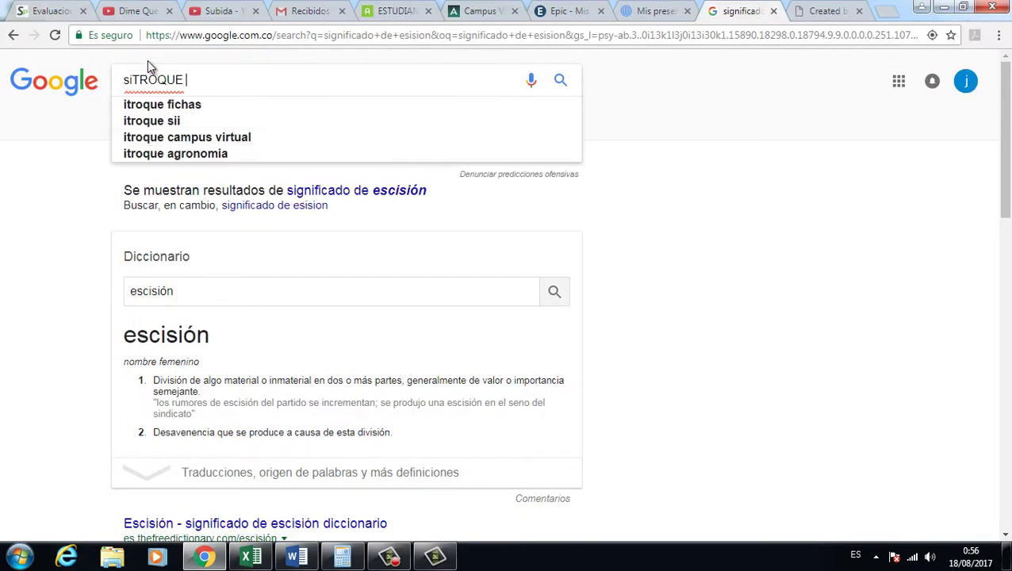
key(BackSpace)
key(BackSpace)
key(BackSpace)
key(BackSpace)
key(BackSpace)
key(BackSpace)
key(BackSpace)
key(BackSpace)
key(BackSpace)
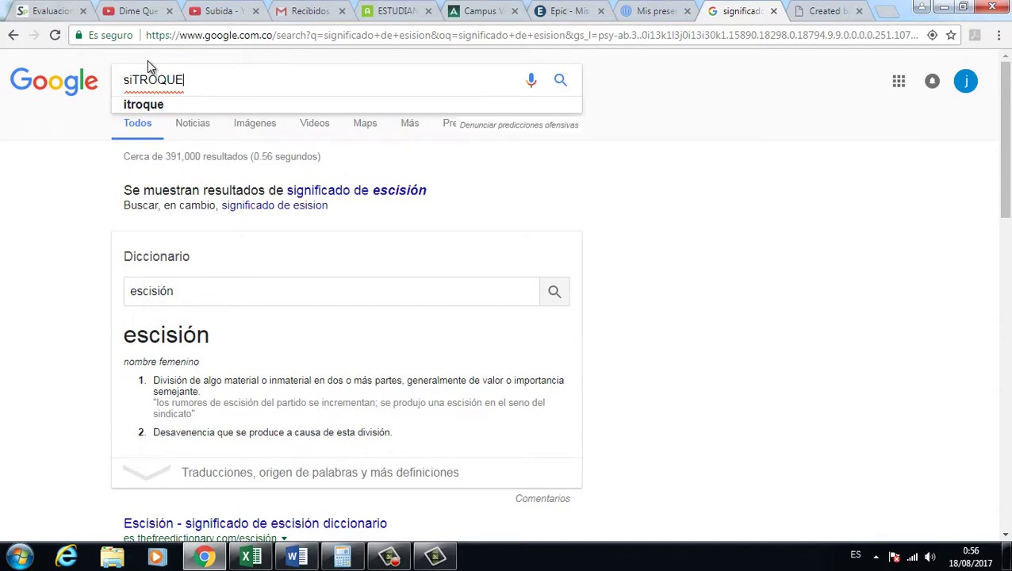
text(torque )
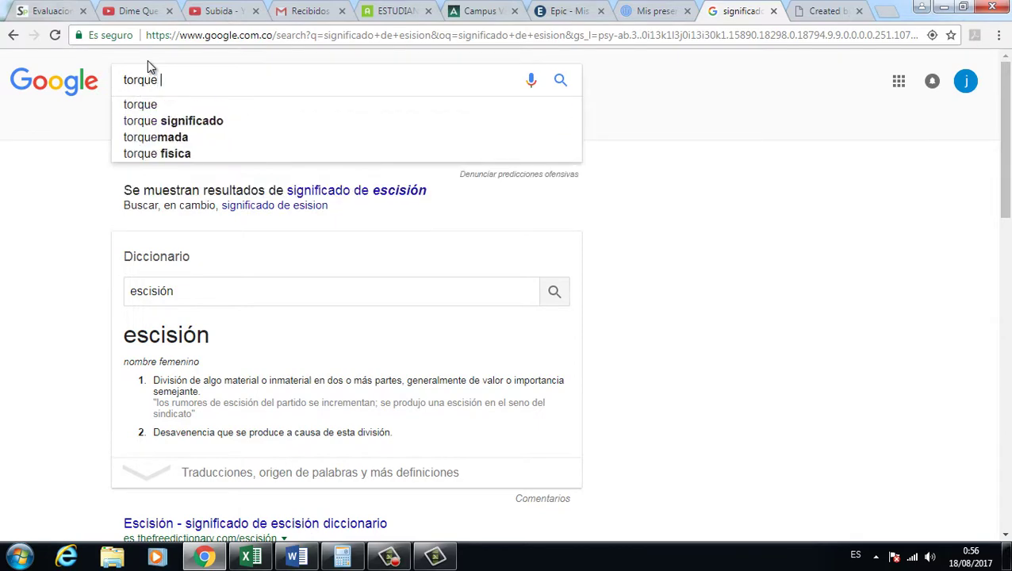
text(herramienta)
key(Return)
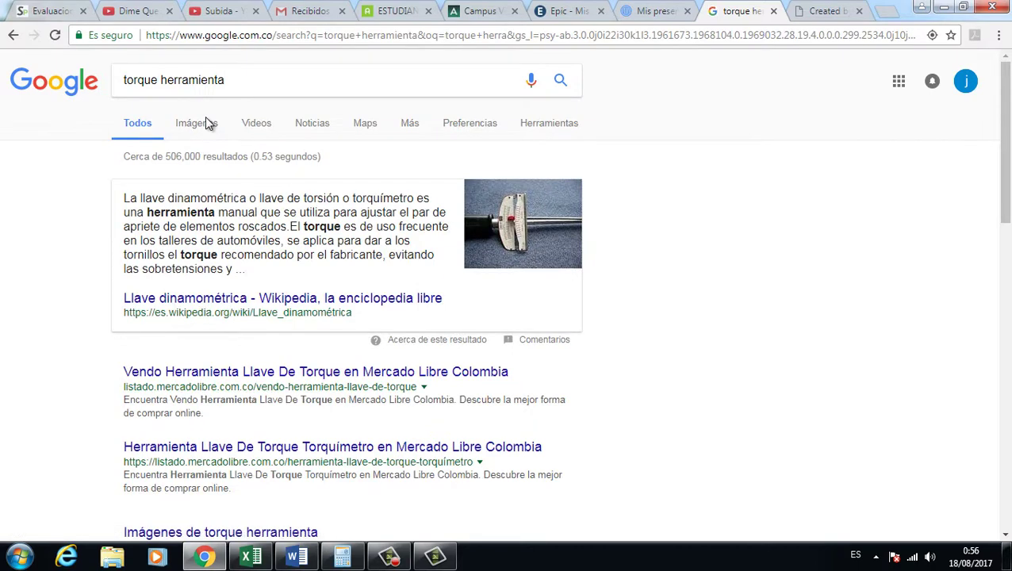
click(209, 130)
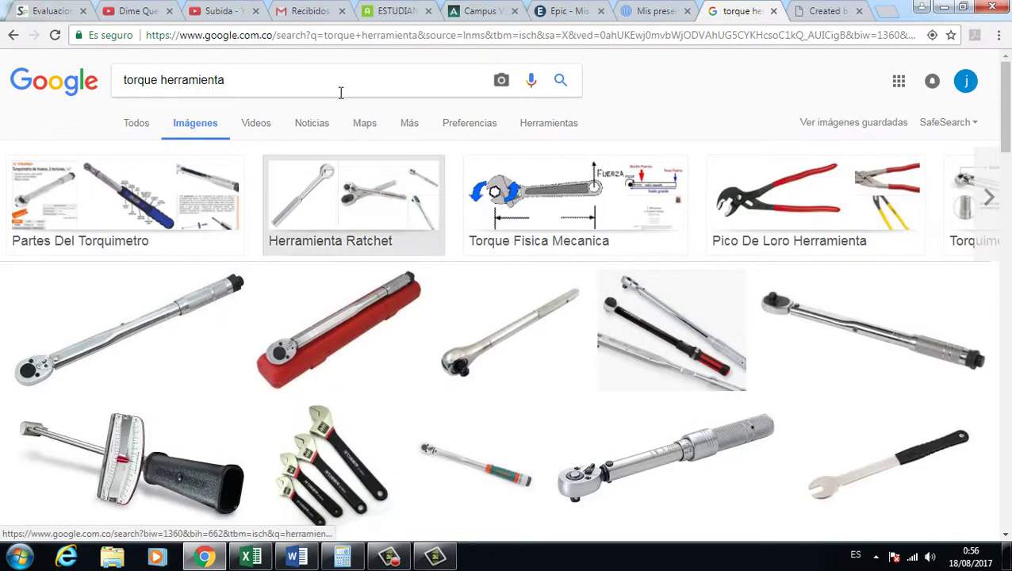
- Return to the evaluation and rank "torque" as 4 in question 9
click(36, 10)
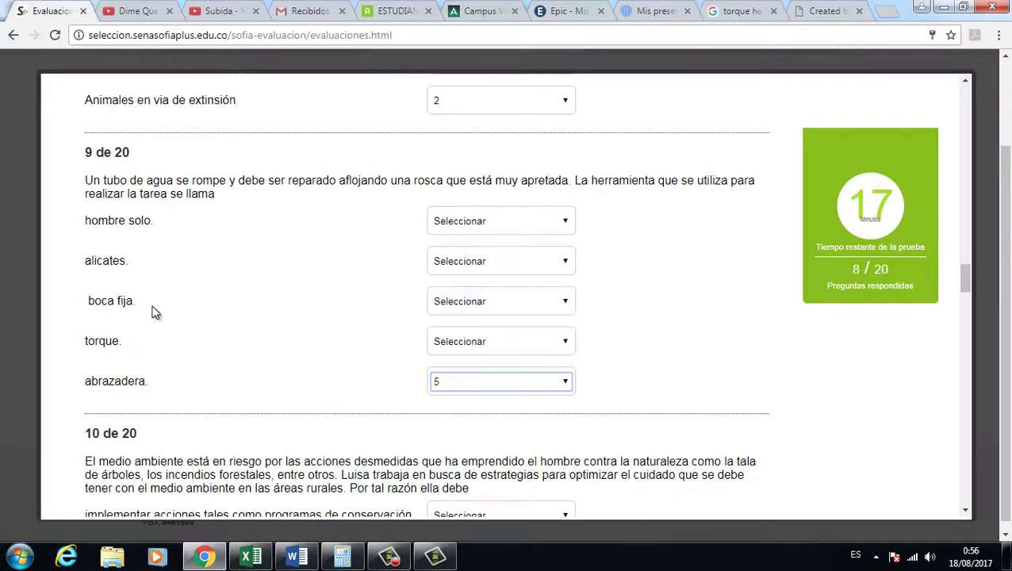
click(493, 346)
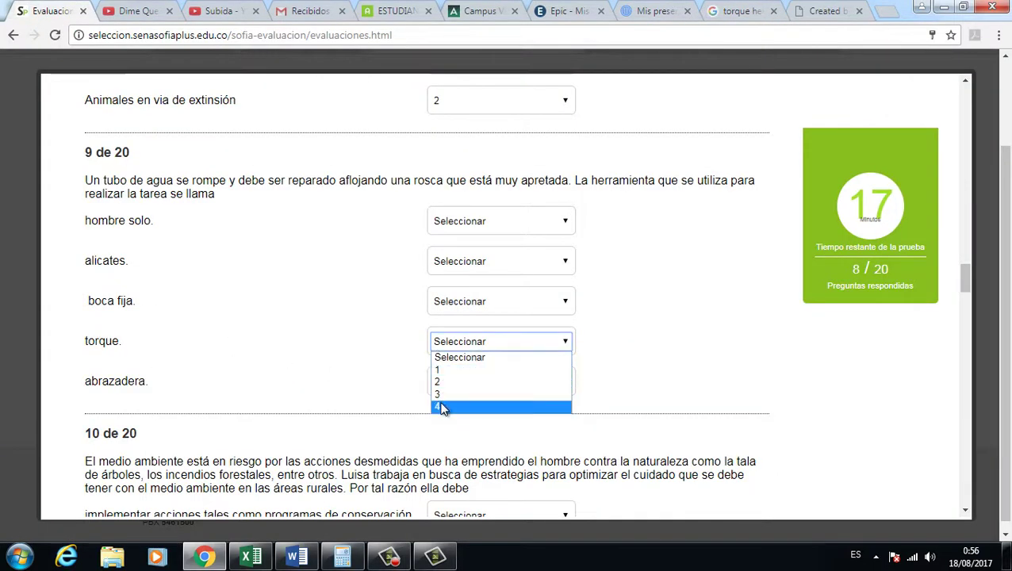
click(443, 408)
- In question 9, rank "hombre solo" as 1 and "alicates" as 2
click(460, 223)
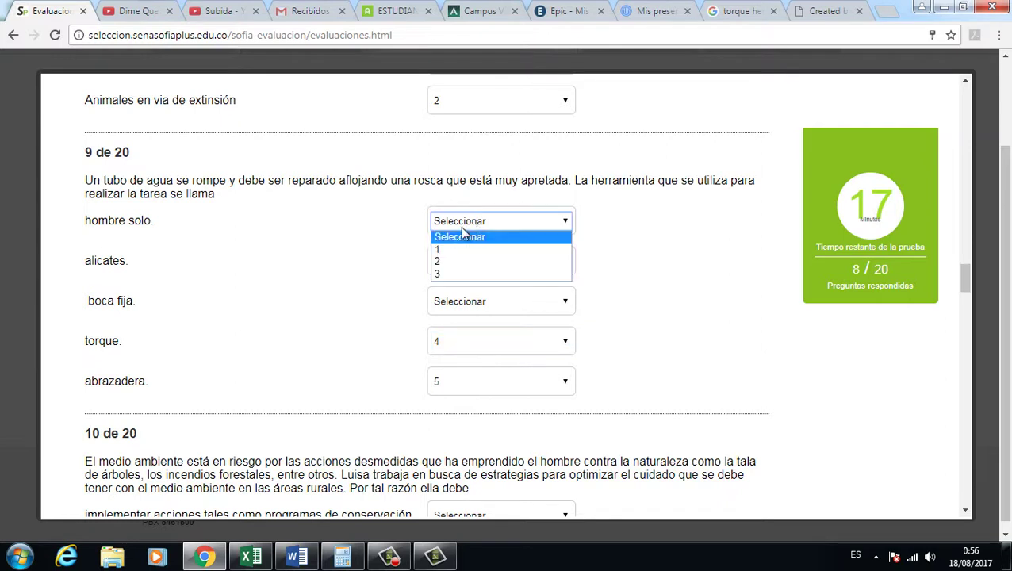
click(443, 252)
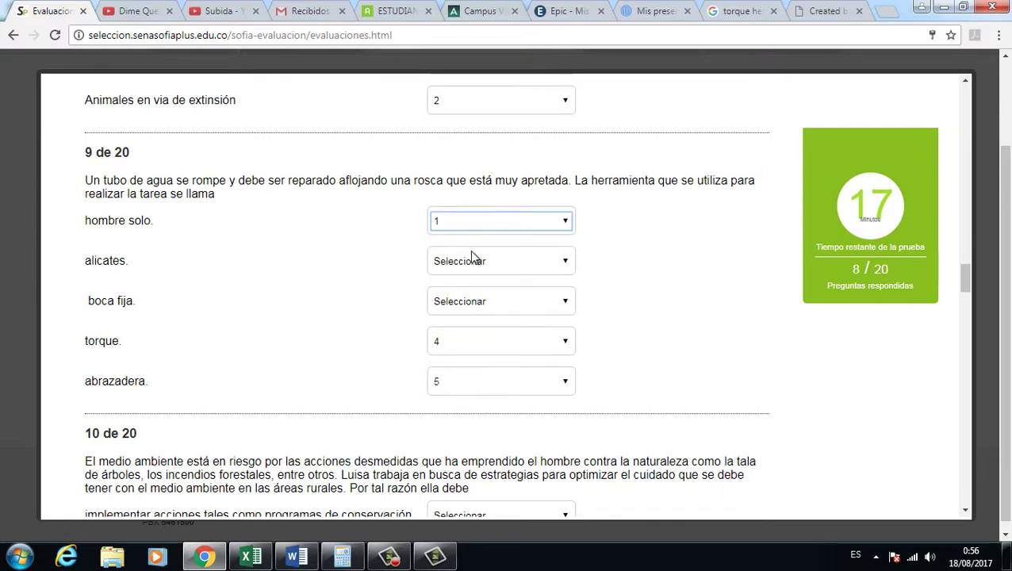
click(473, 261)
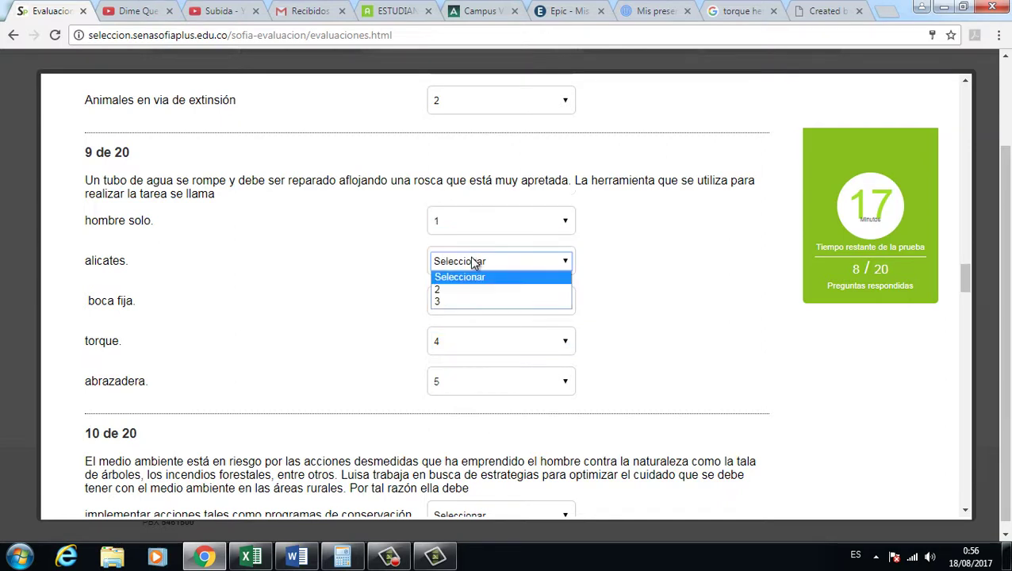
click(442, 288)
- Switch to the Google image search and look up "boca fija herramienta"
click(717, 11)
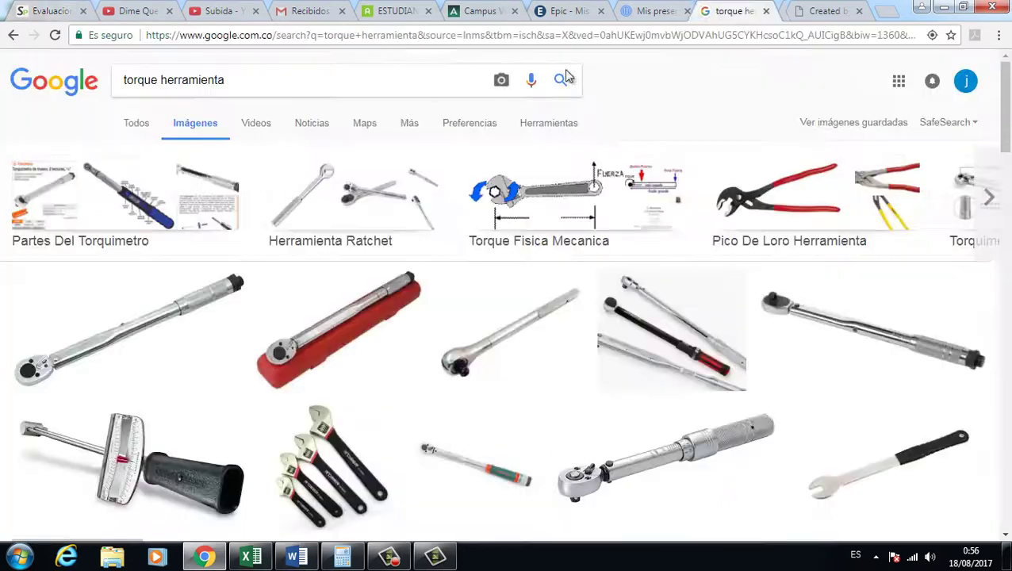
drag(156, 80, 84, 75)
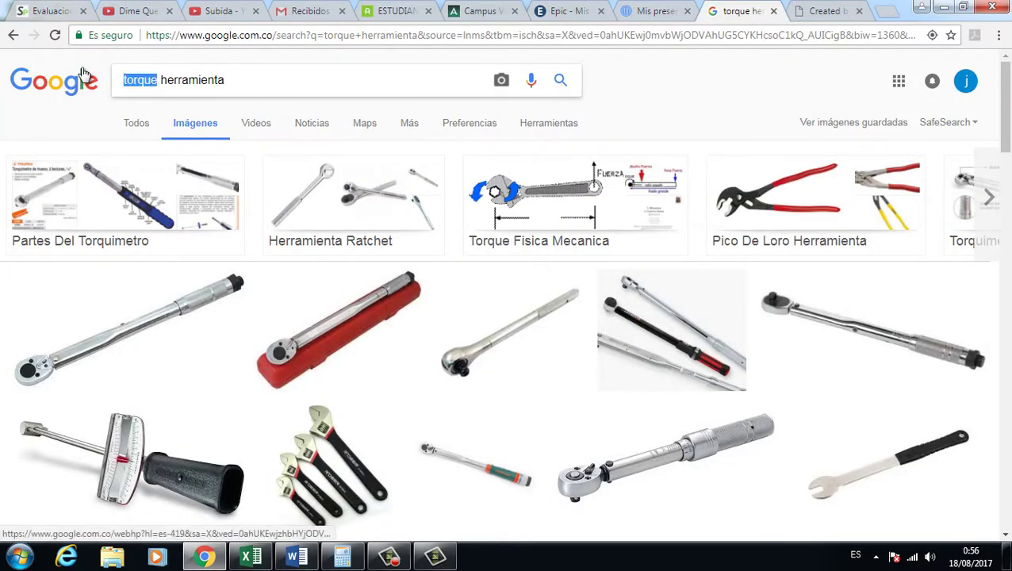
text(boca fija)
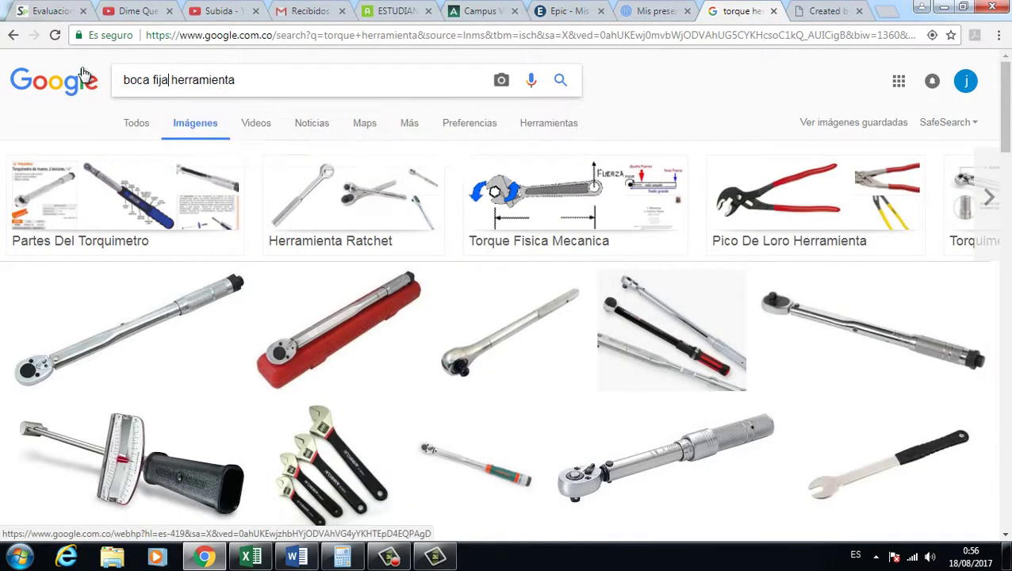
key(Return)
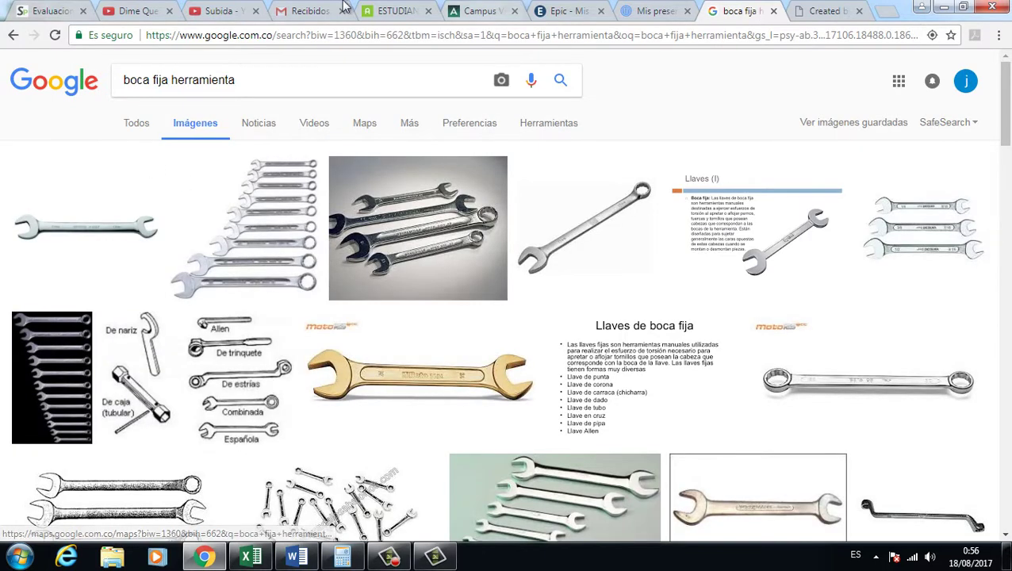
- Back in question 9 of the evaluation, clear the ranking of "hombre solo" and rank "boca fija" as 1
click(46, 11)
click(482, 224)
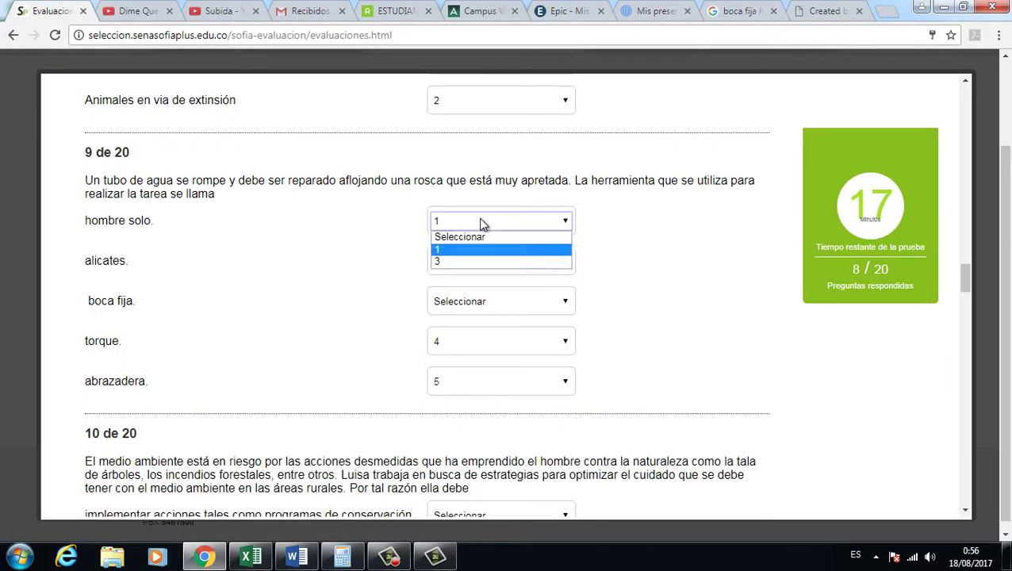
click(457, 235)
click(458, 225)
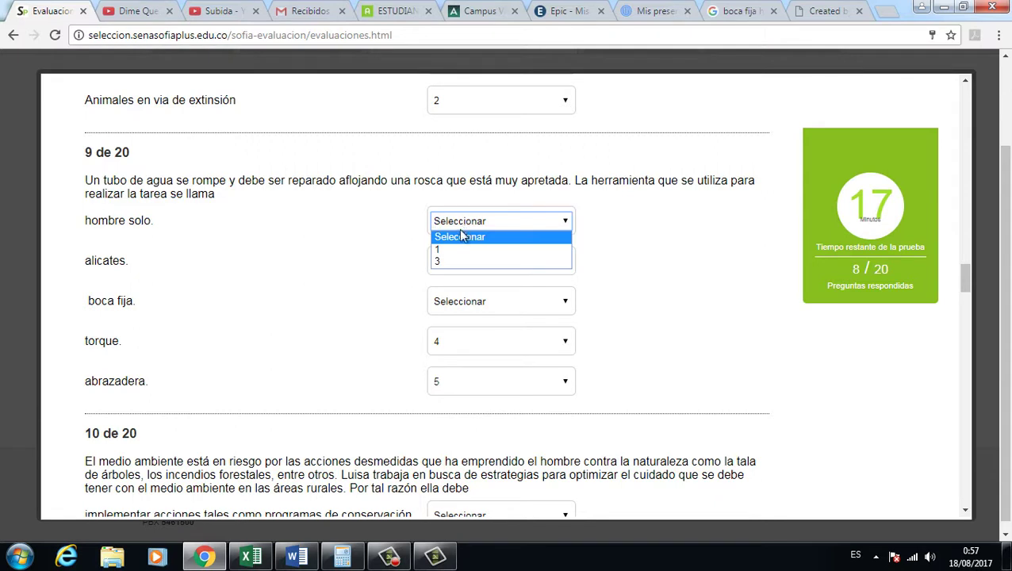
click(456, 309)
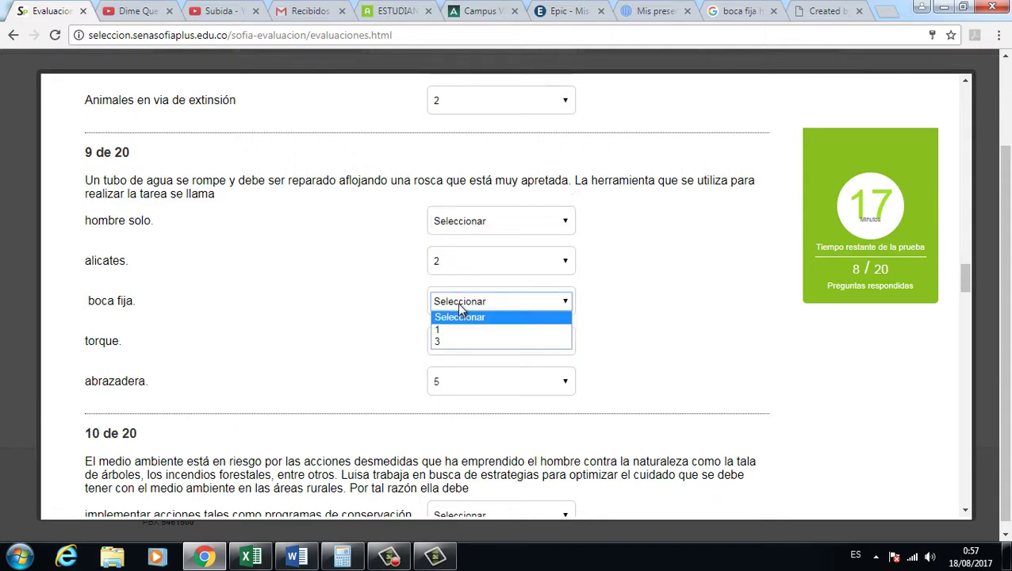
click(442, 327)
click(469, 259)
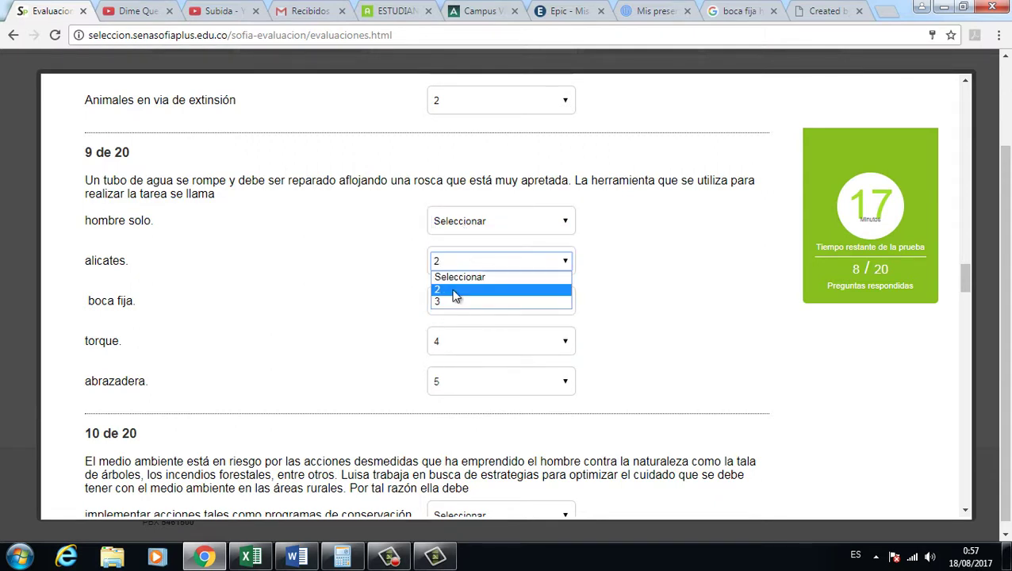
click(486, 225)
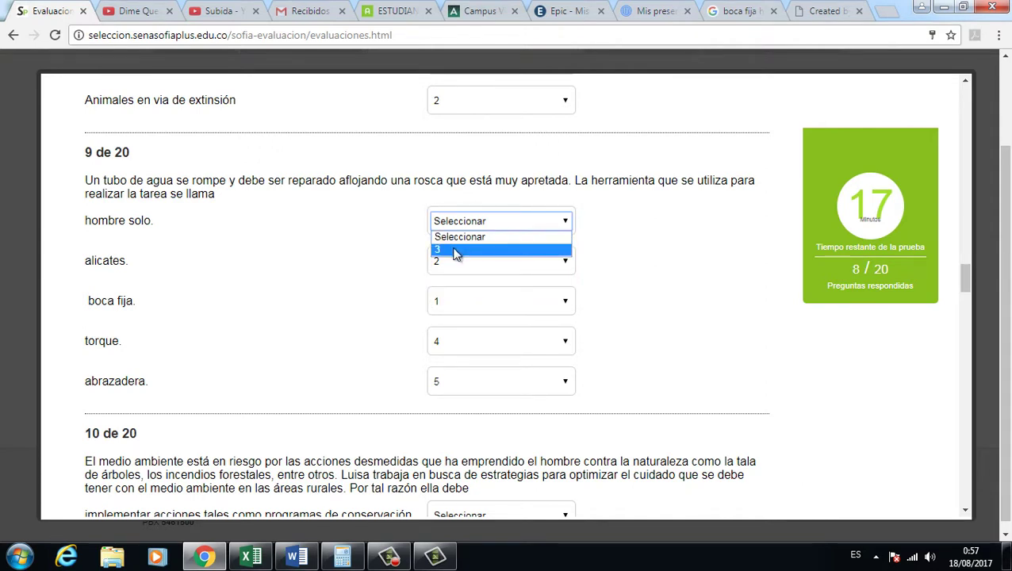
click(454, 250)
click(458, 226)
click(458, 225)
click(461, 224)
click(458, 238)
- Complete question 9 by clearing the rank of "alicates", ranking "hombre solo" as 2 and "alicates" as 3
click(454, 263)
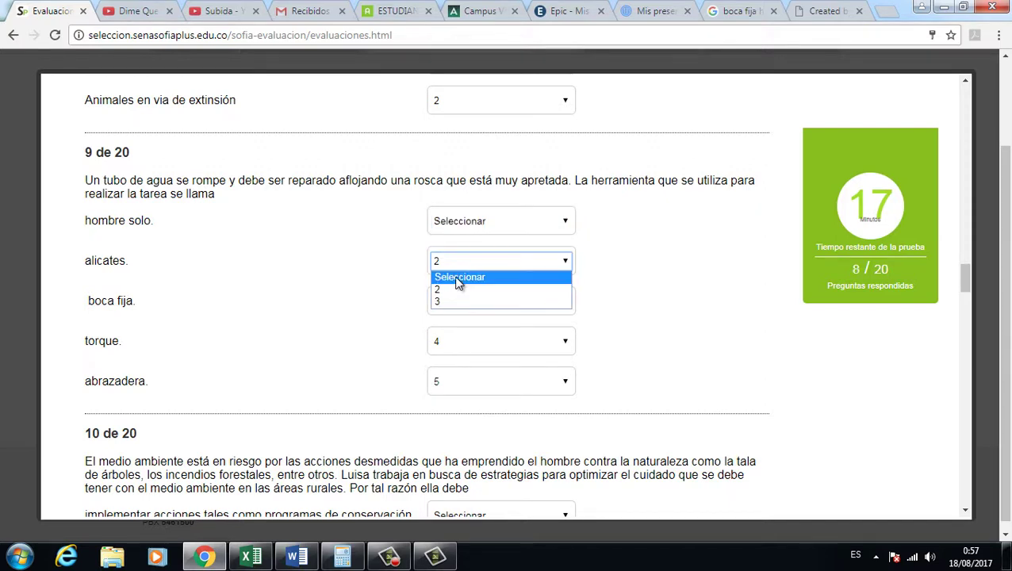
click(456, 277)
click(460, 225)
click(454, 249)
click(452, 260)
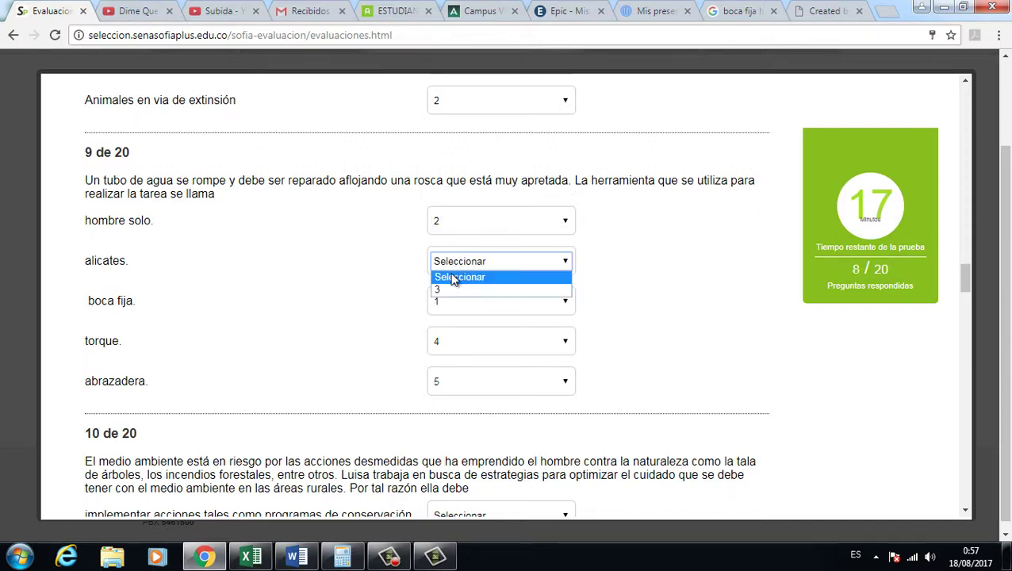
click(444, 301)
scroll(529, 255, down, 4)
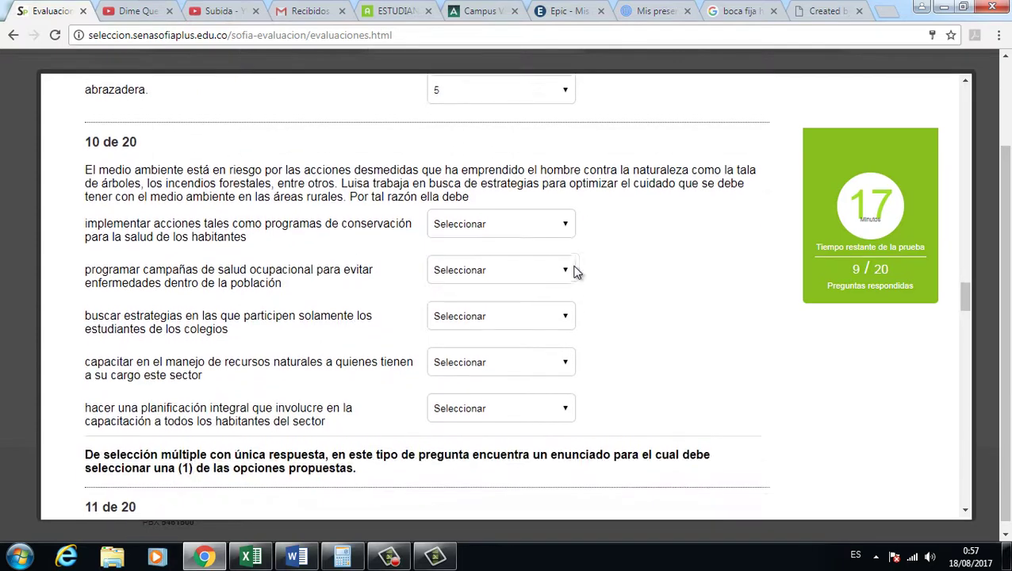